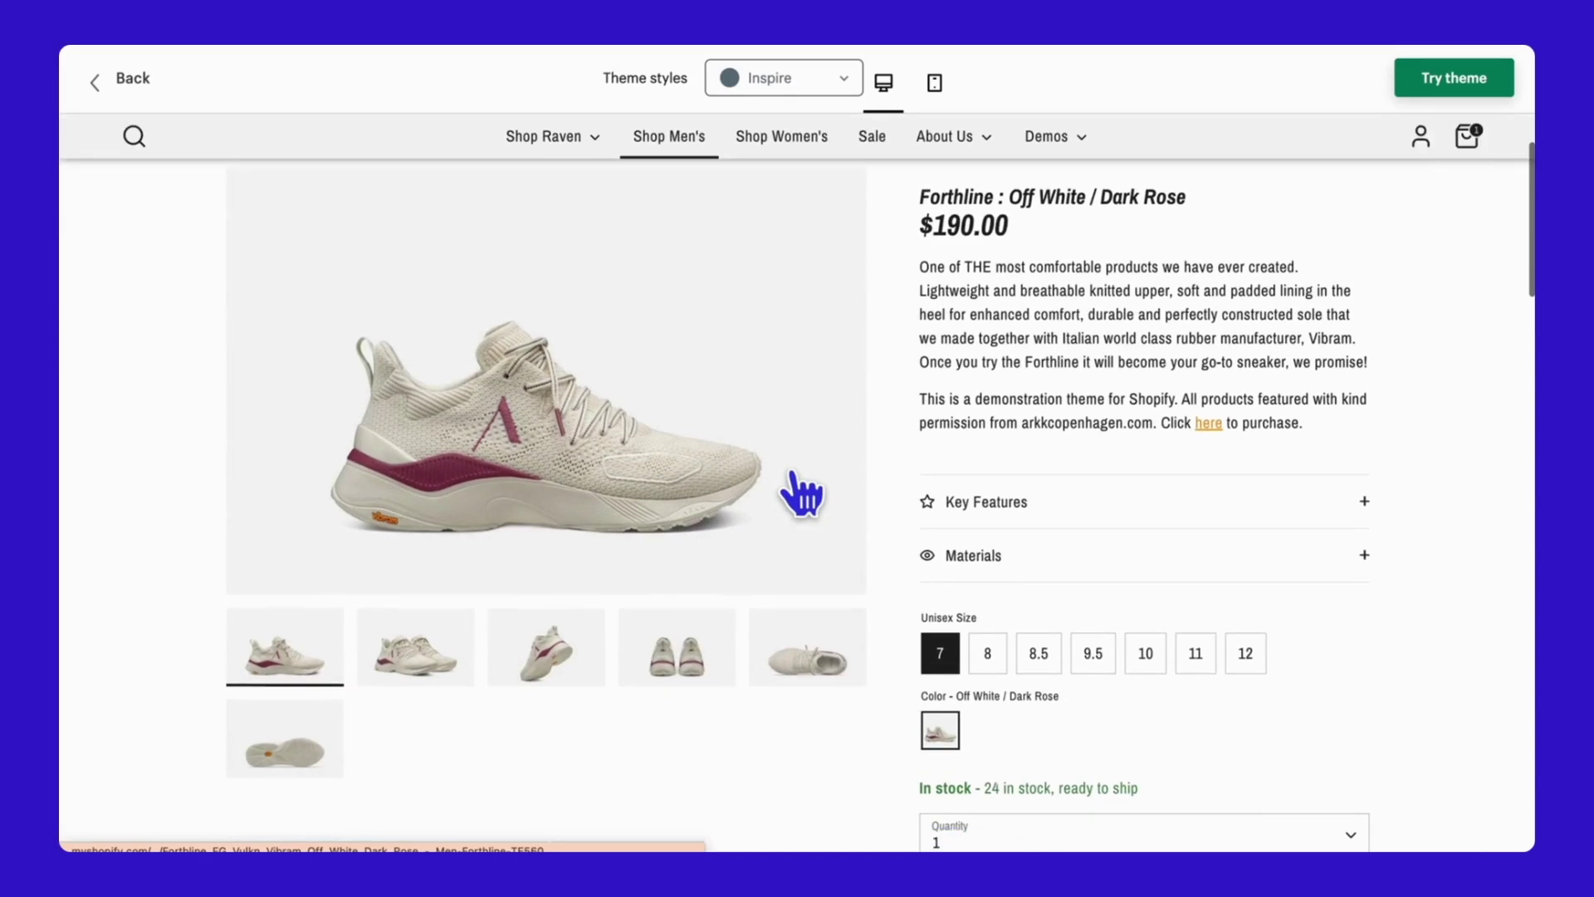
Expand the Forthline shoe's Key Features and Materials details, and select the silk scarf's second color option
click(1022, 501)
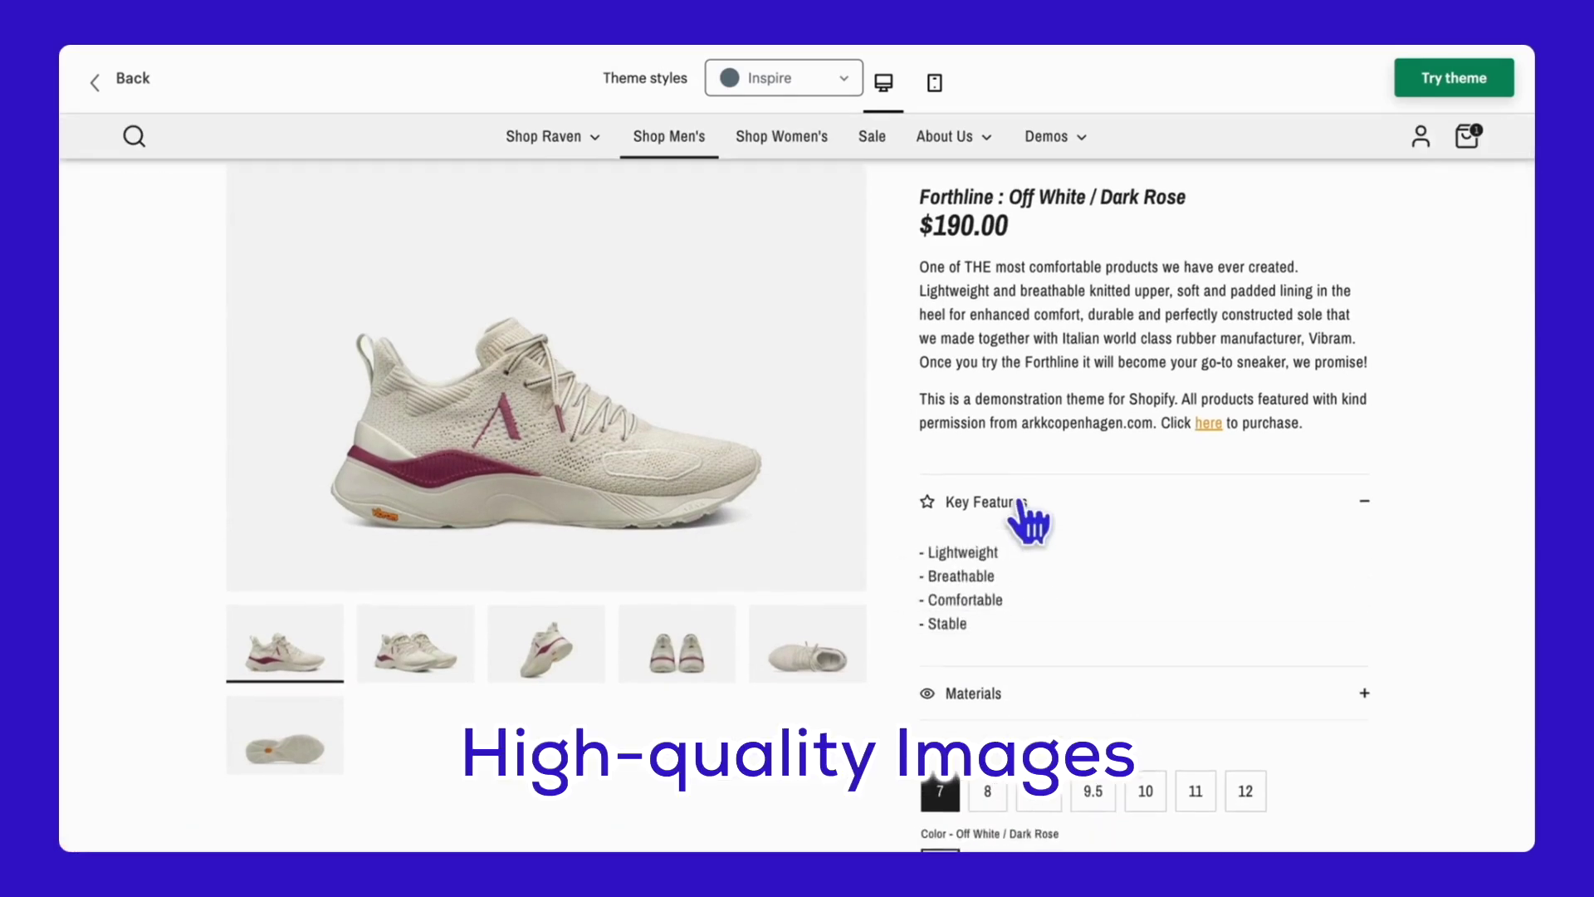
scroll(1032, 534, down, 2)
click(1038, 604)
scroll(1047, 610, down, 6)
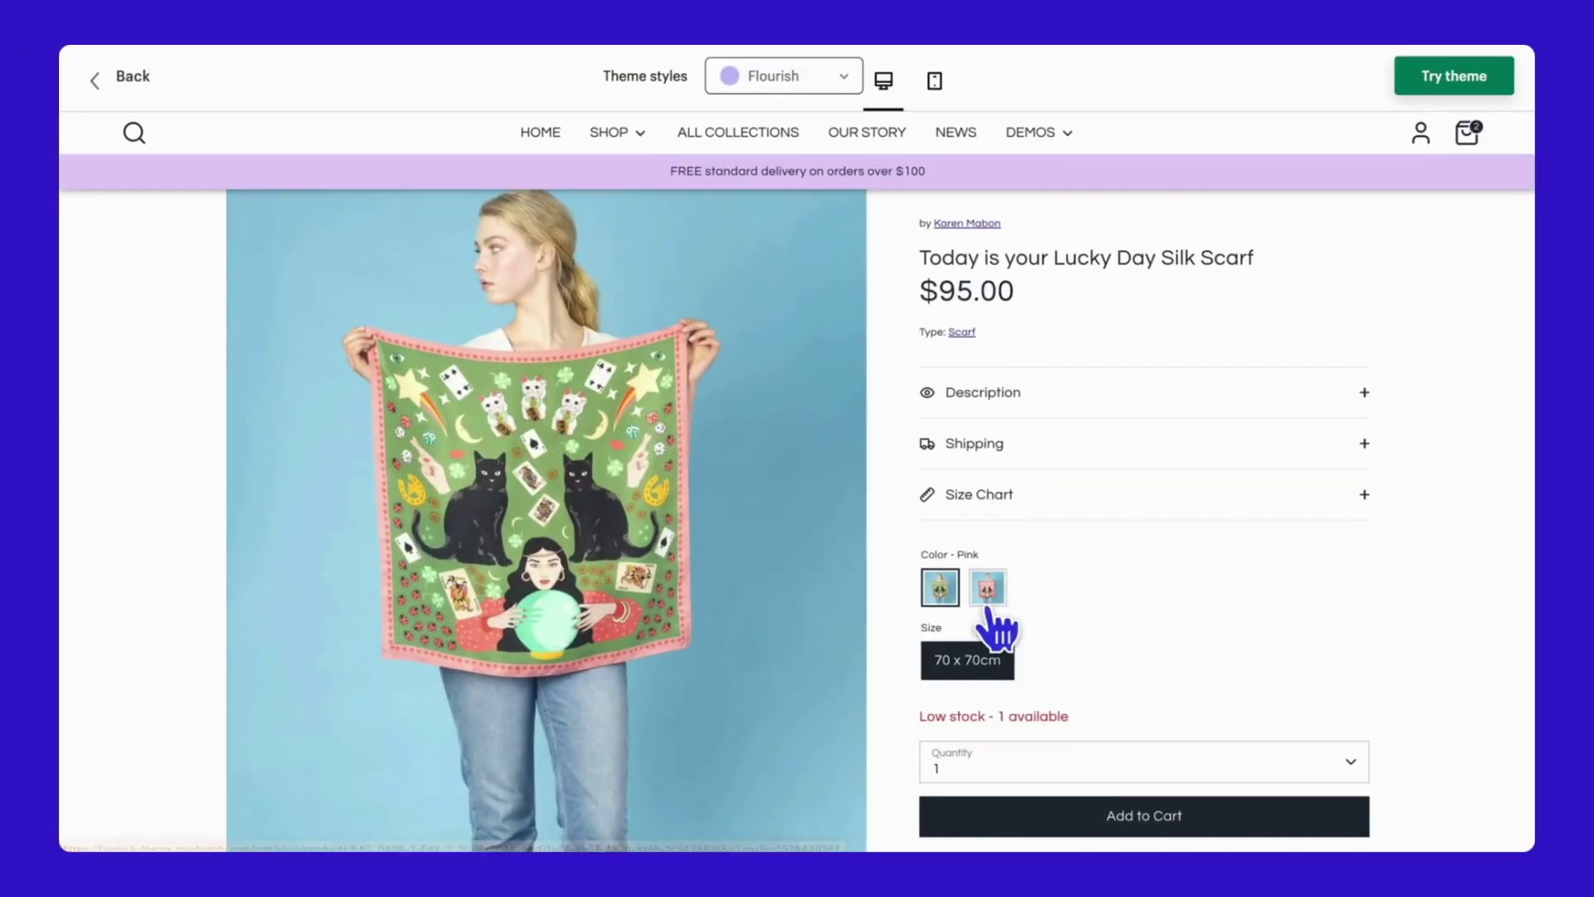
click(988, 610)
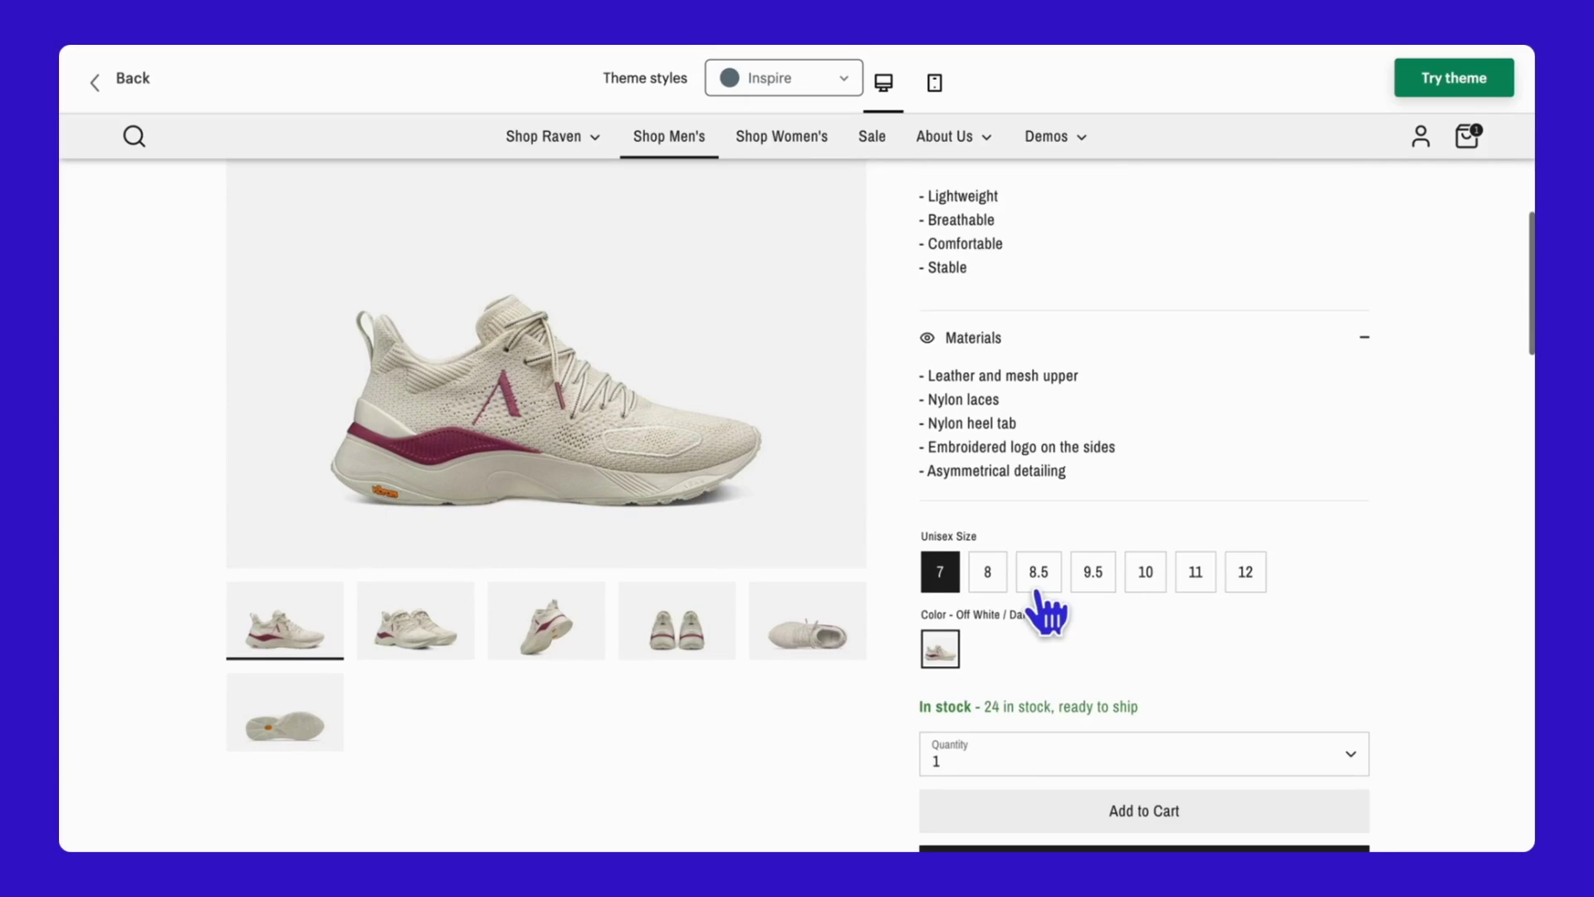
Add the size 7 Forthline shoe to the cart and look through the rest of its product page
scroll(1045, 607, down, 3)
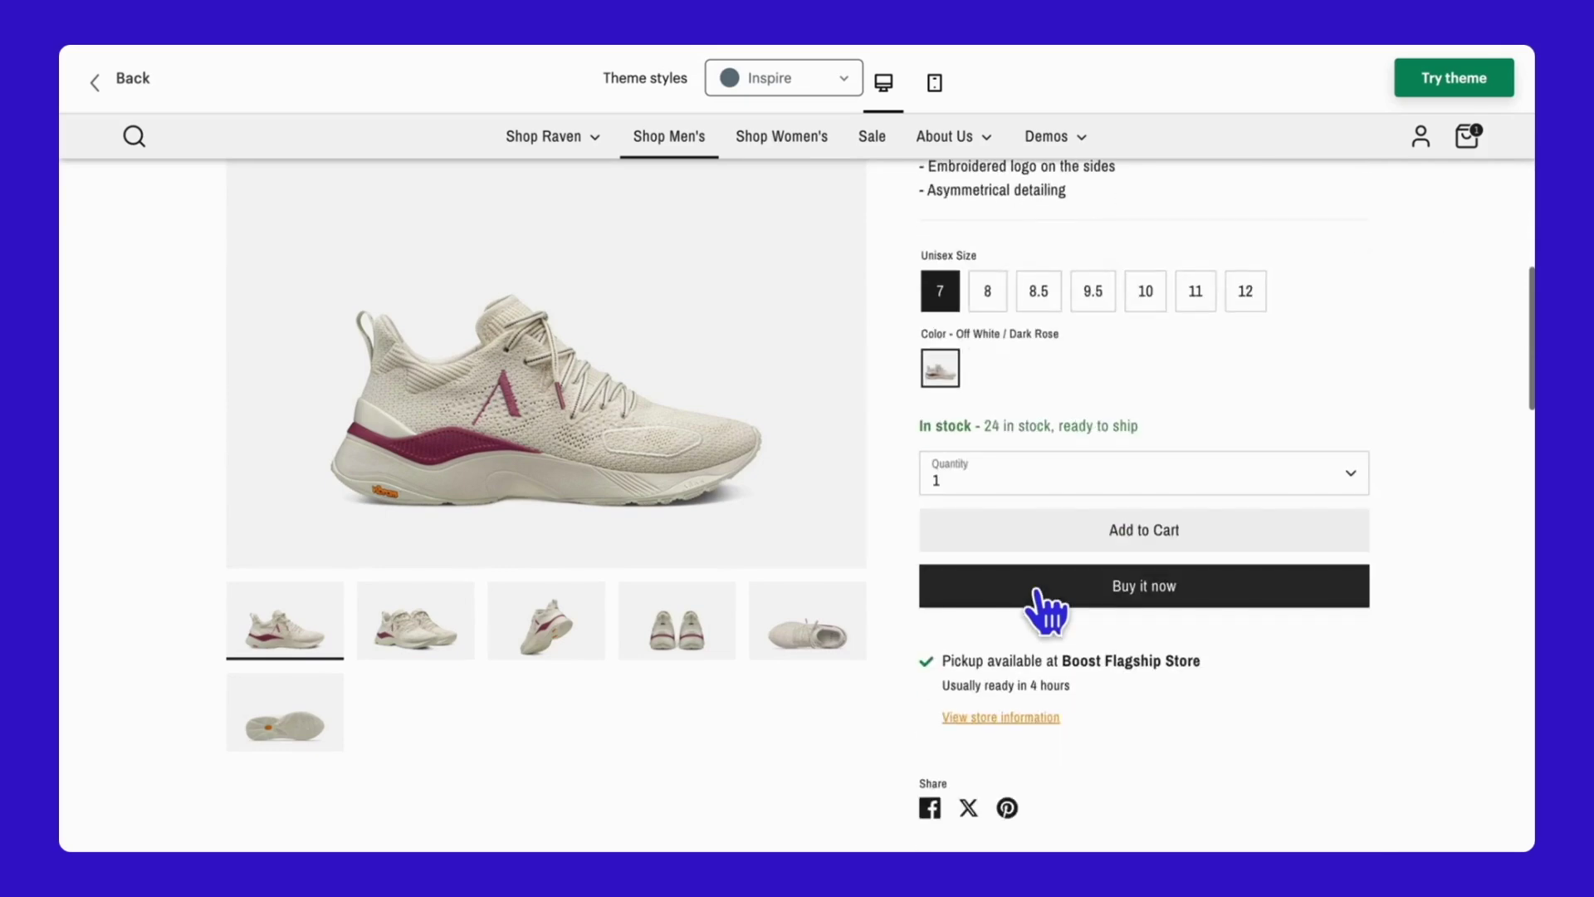
click(1051, 540)
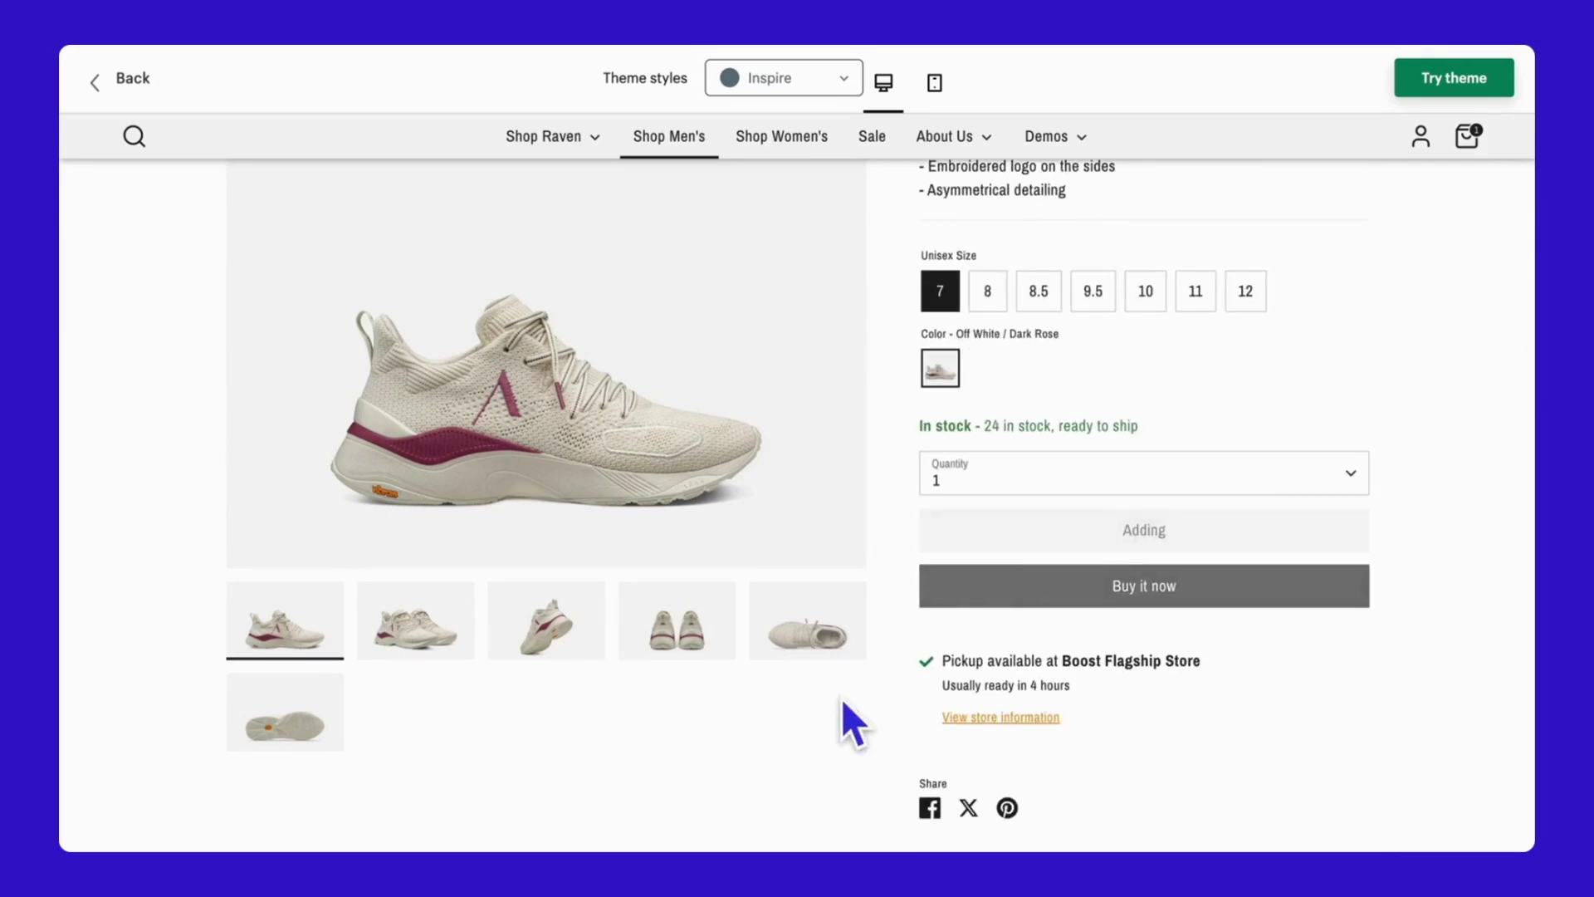
scroll(840, 699, down, 4)
scroll(841, 700, down, 16)
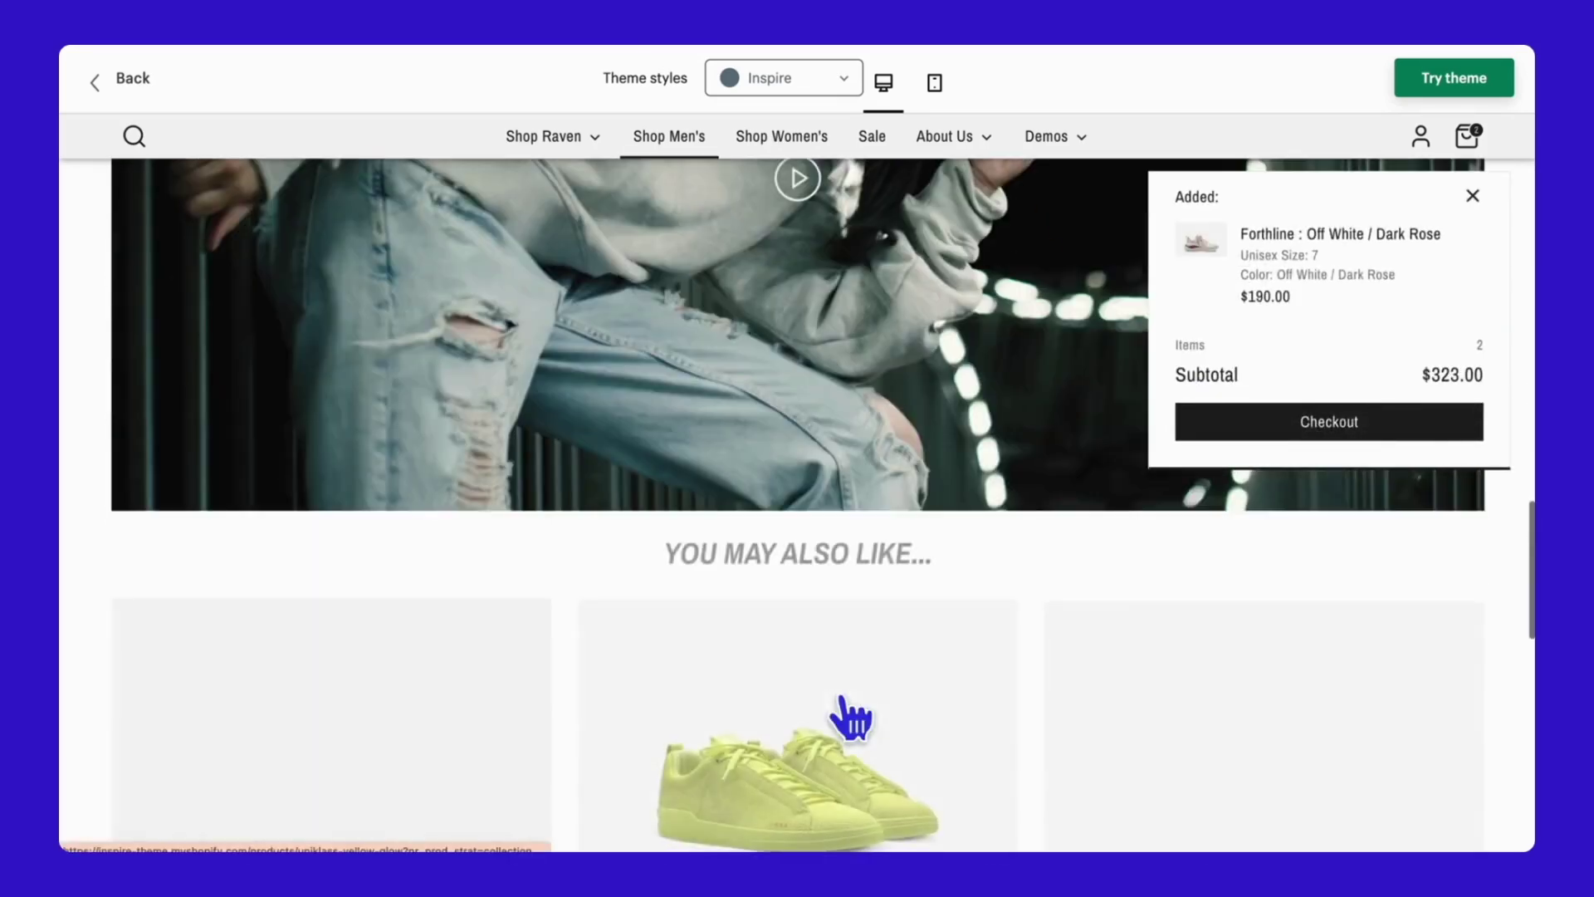
scroll(840, 699, down, 4)
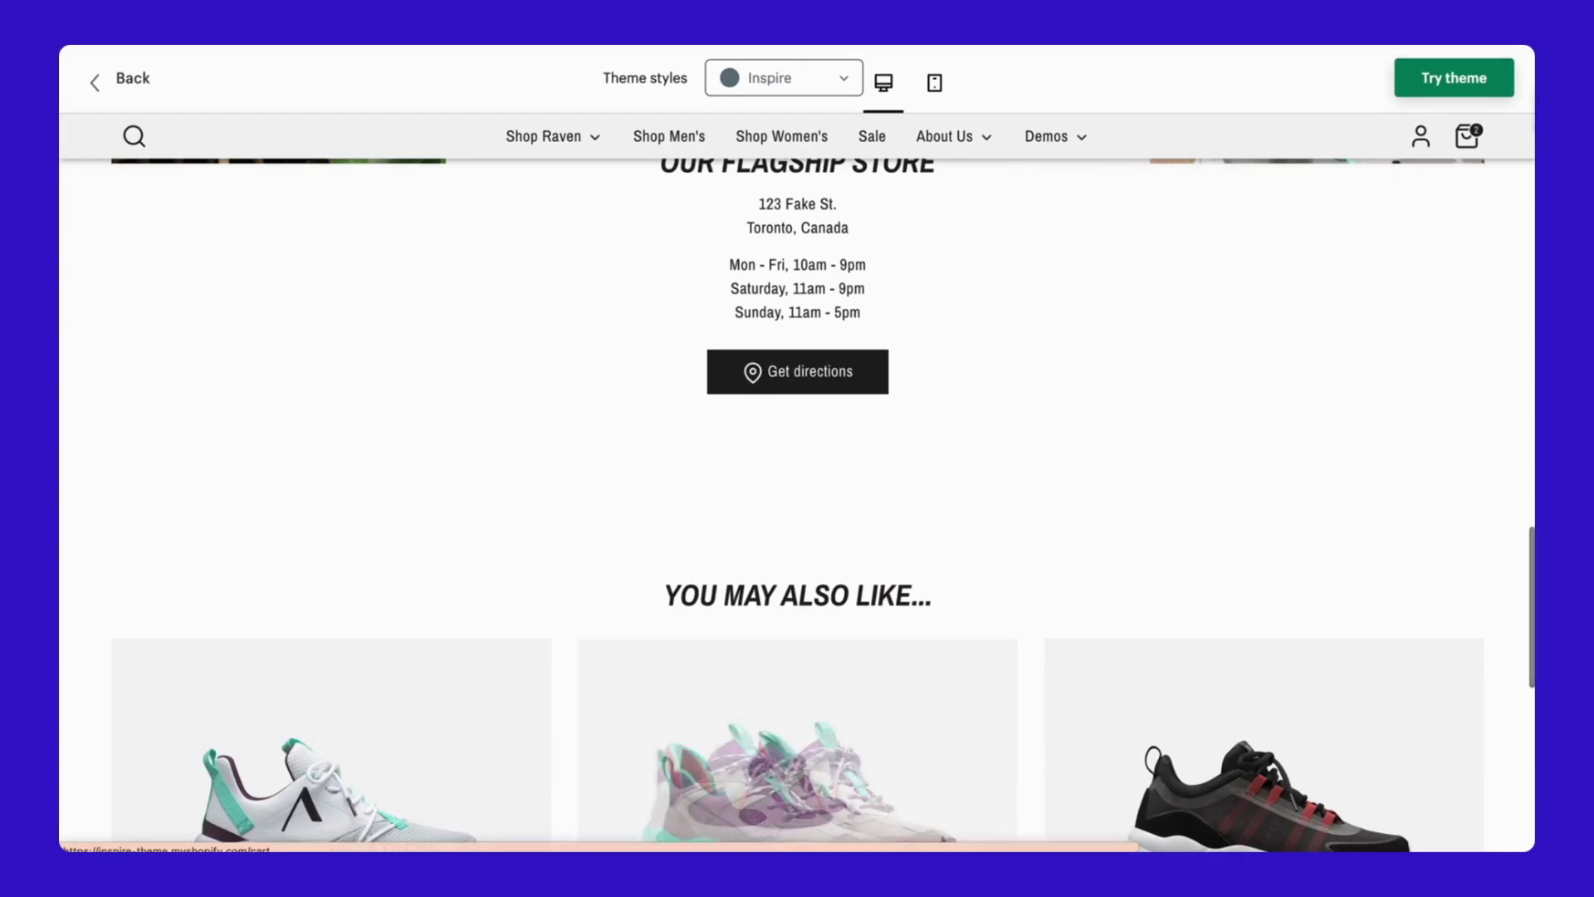
Open the shopping cart and expand the special instructions for the seller
click(1467, 136)
scroll(854, 555, down, 5)
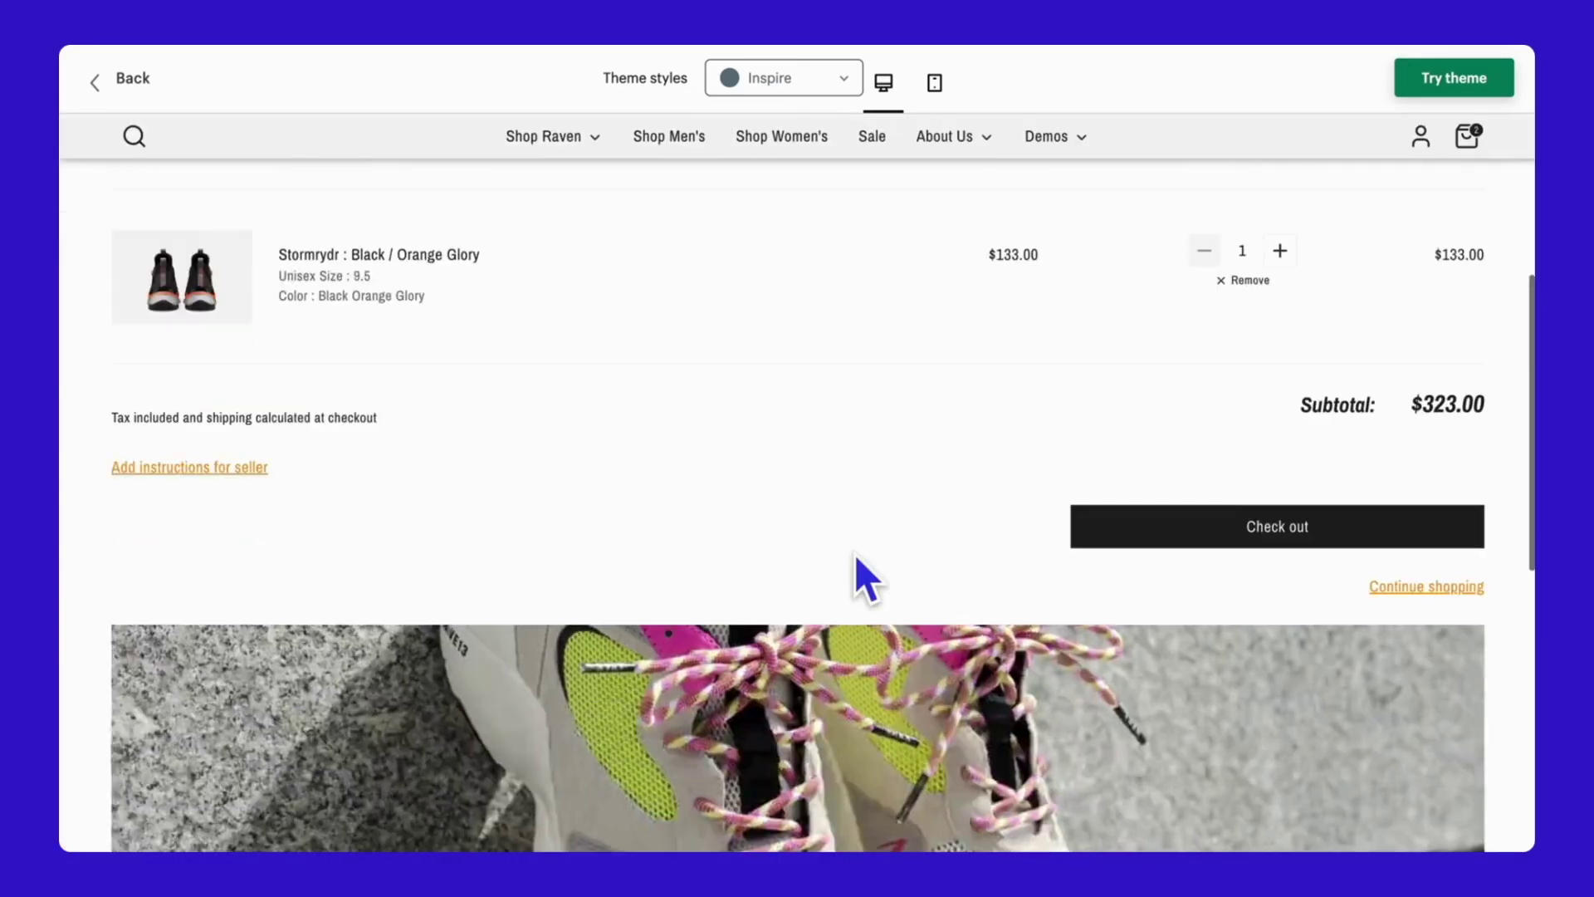
click(154, 488)
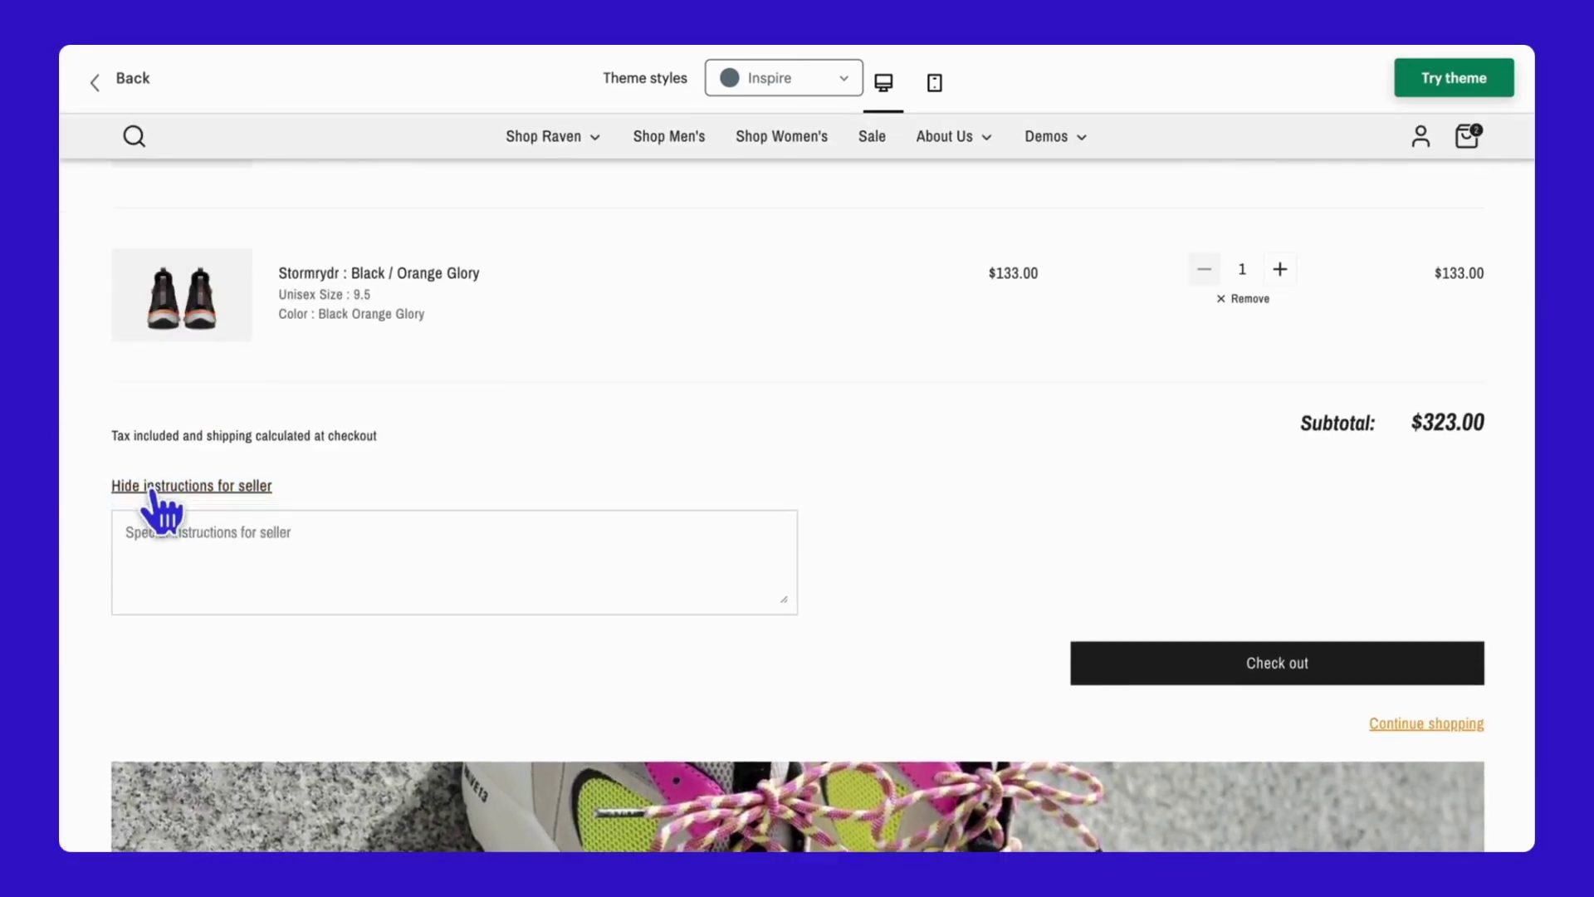
scroll(295, 498, down, 3)
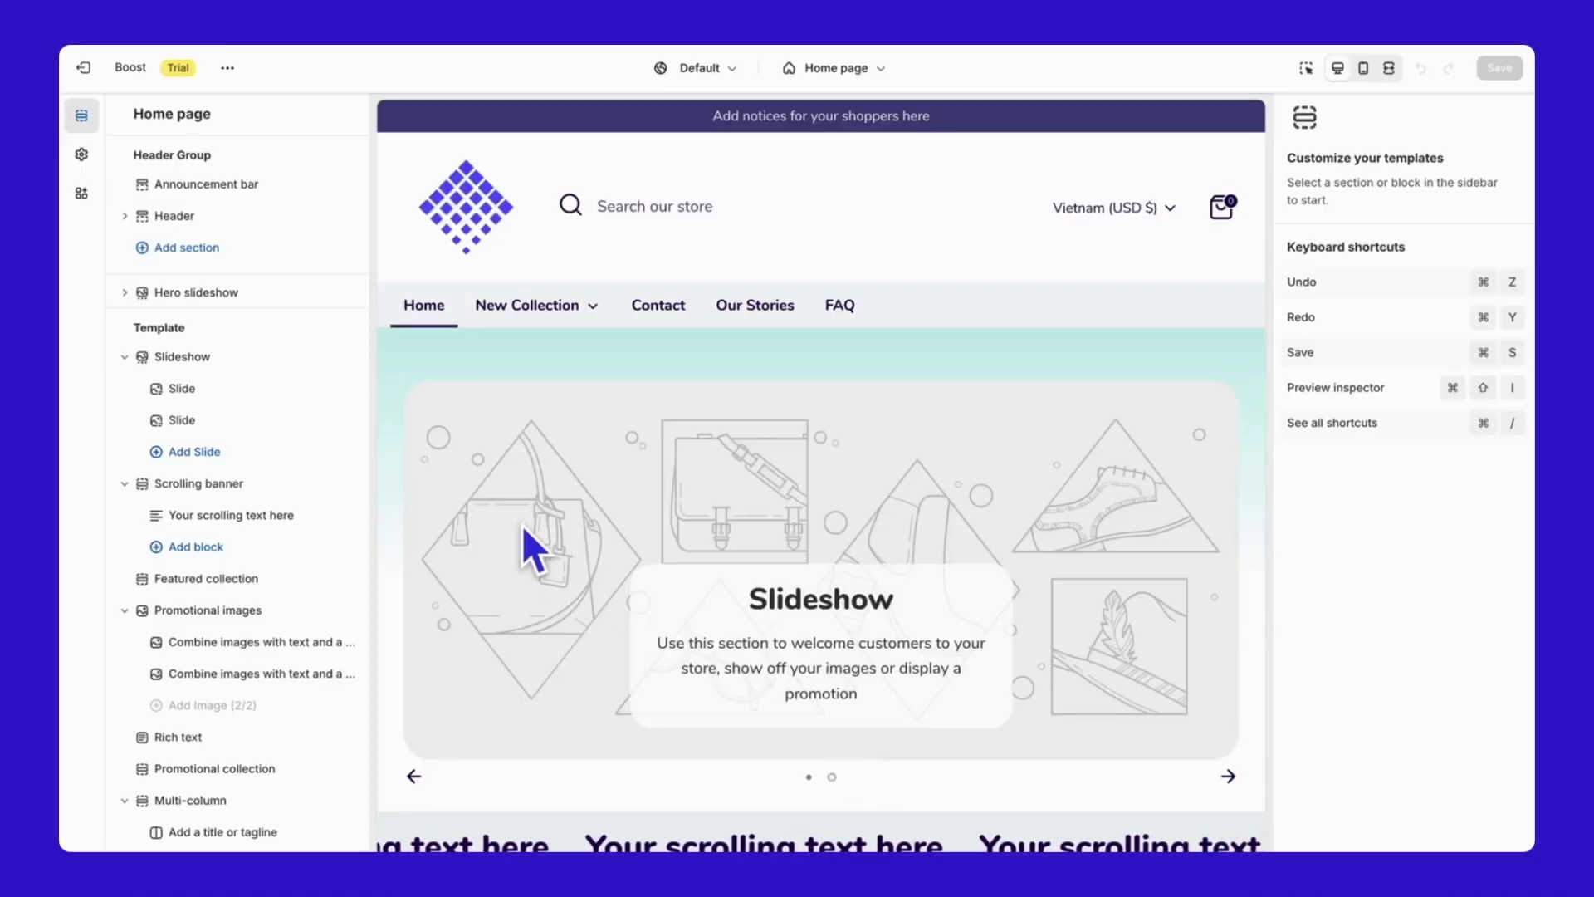
Open the Animations options in the theme settings
click(81, 155)
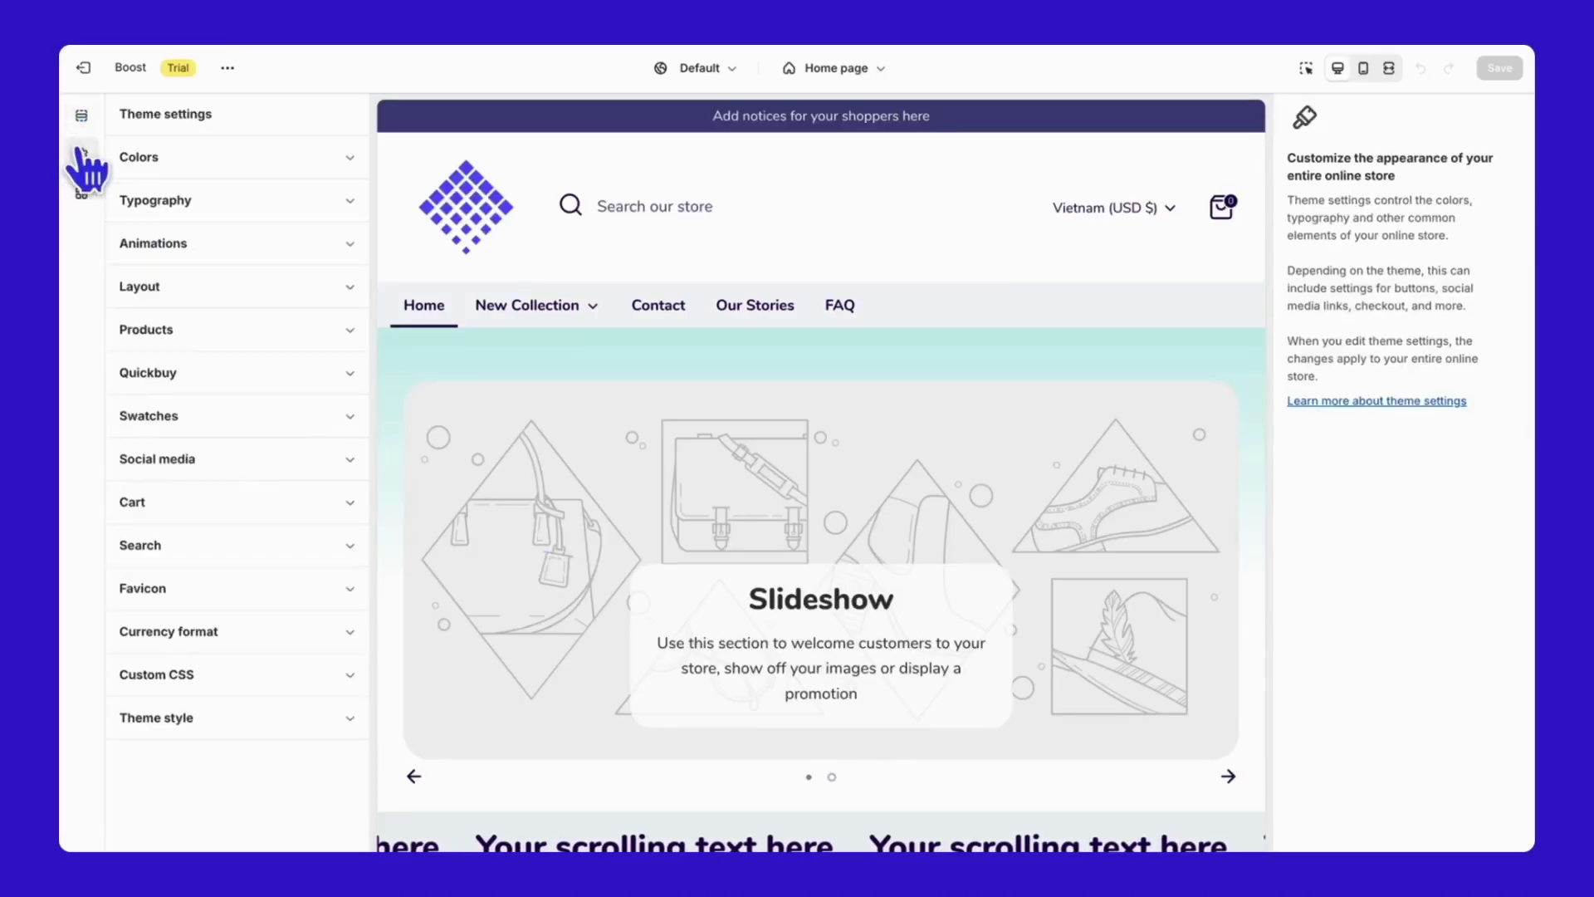
click(183, 246)
scroll(233, 326, down, 2)
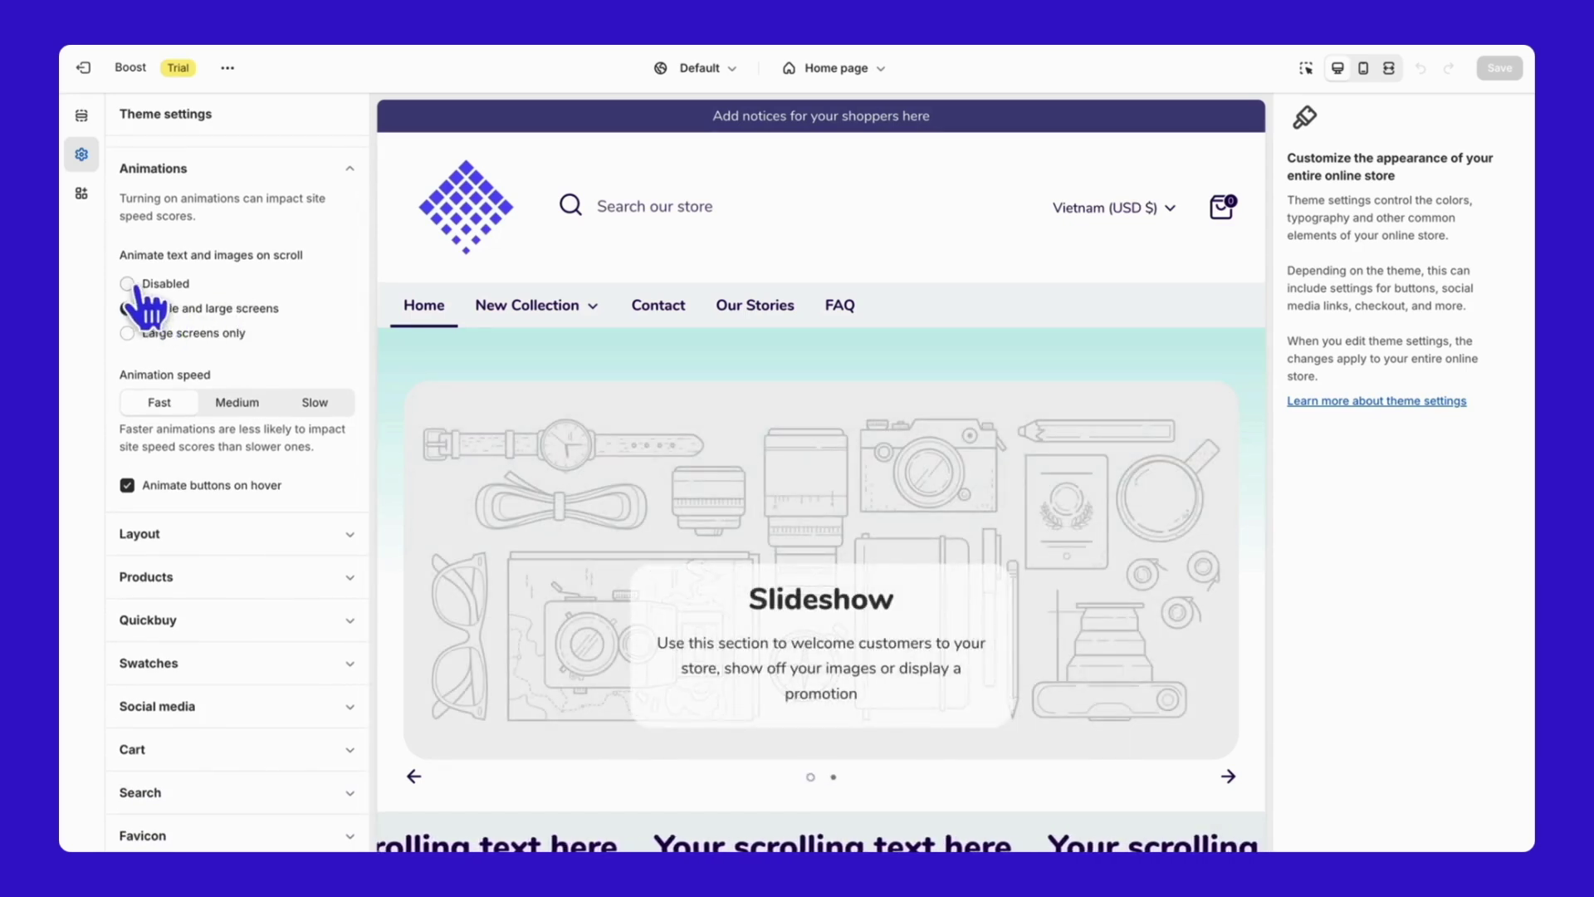
Try scroll animation on large screens only and buttons without hover animation, restoring both original settings and collapsing the Animations options
click(147, 332)
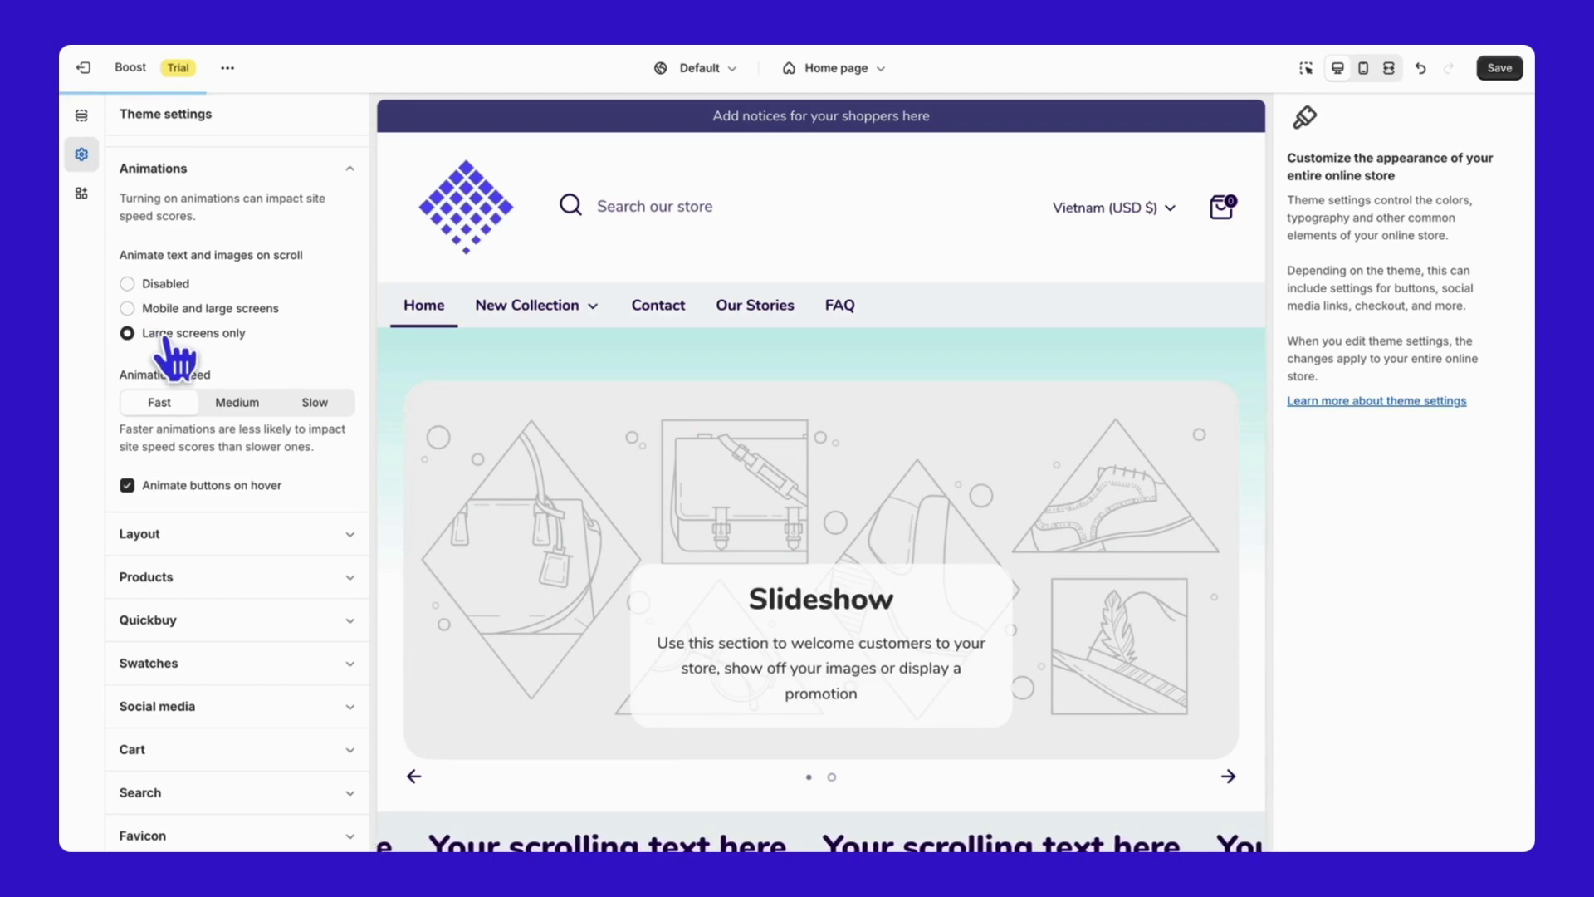
click(156, 307)
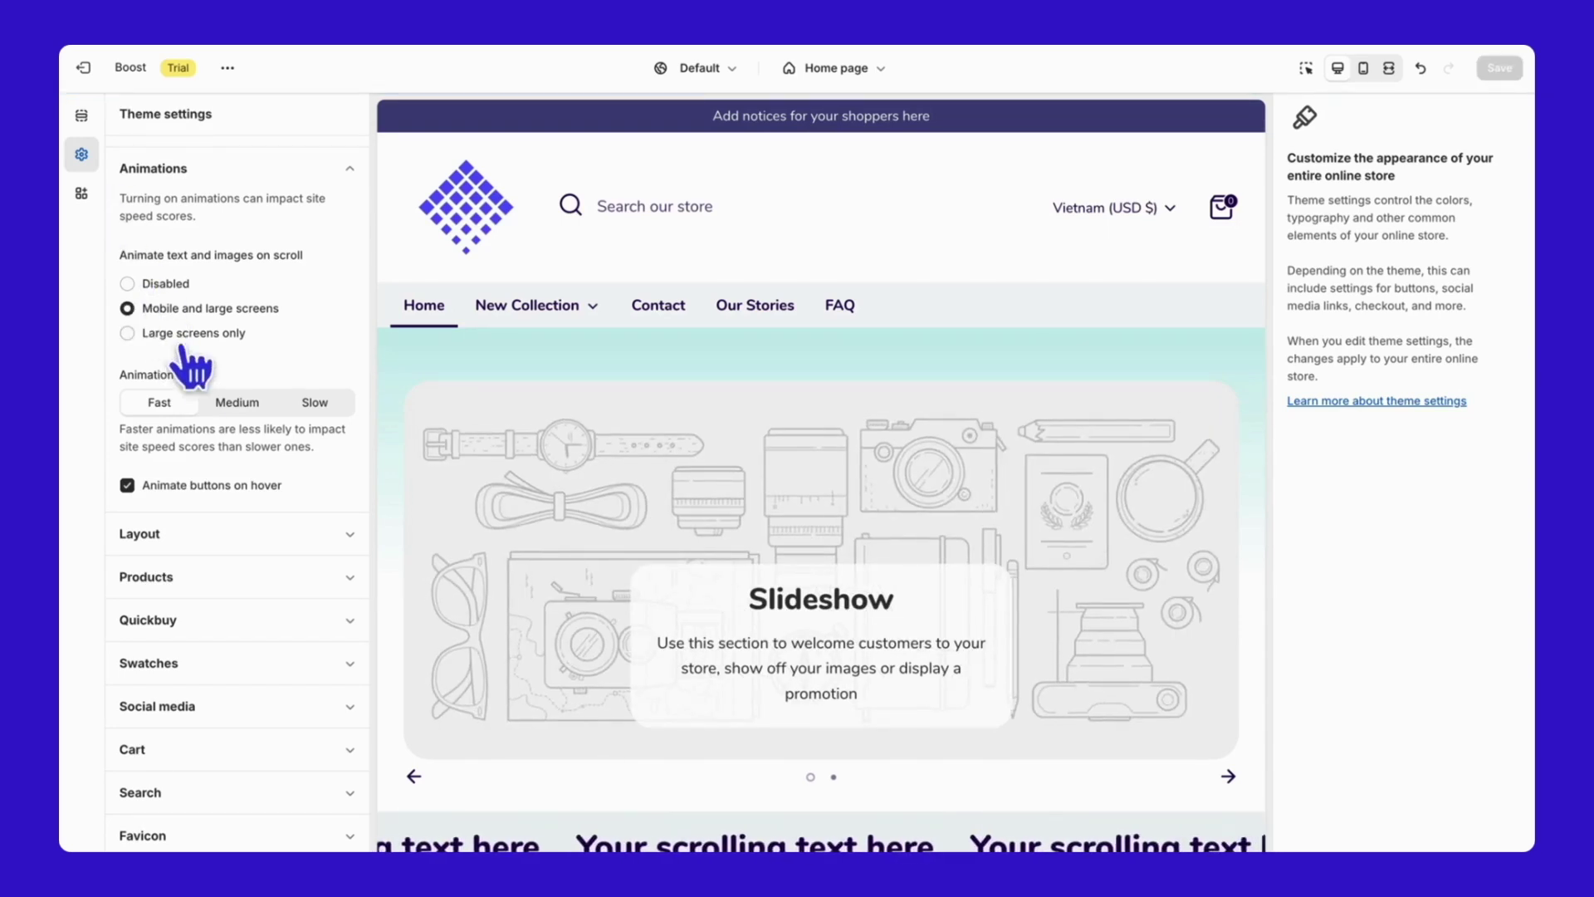
scroll(199, 390, down, 1)
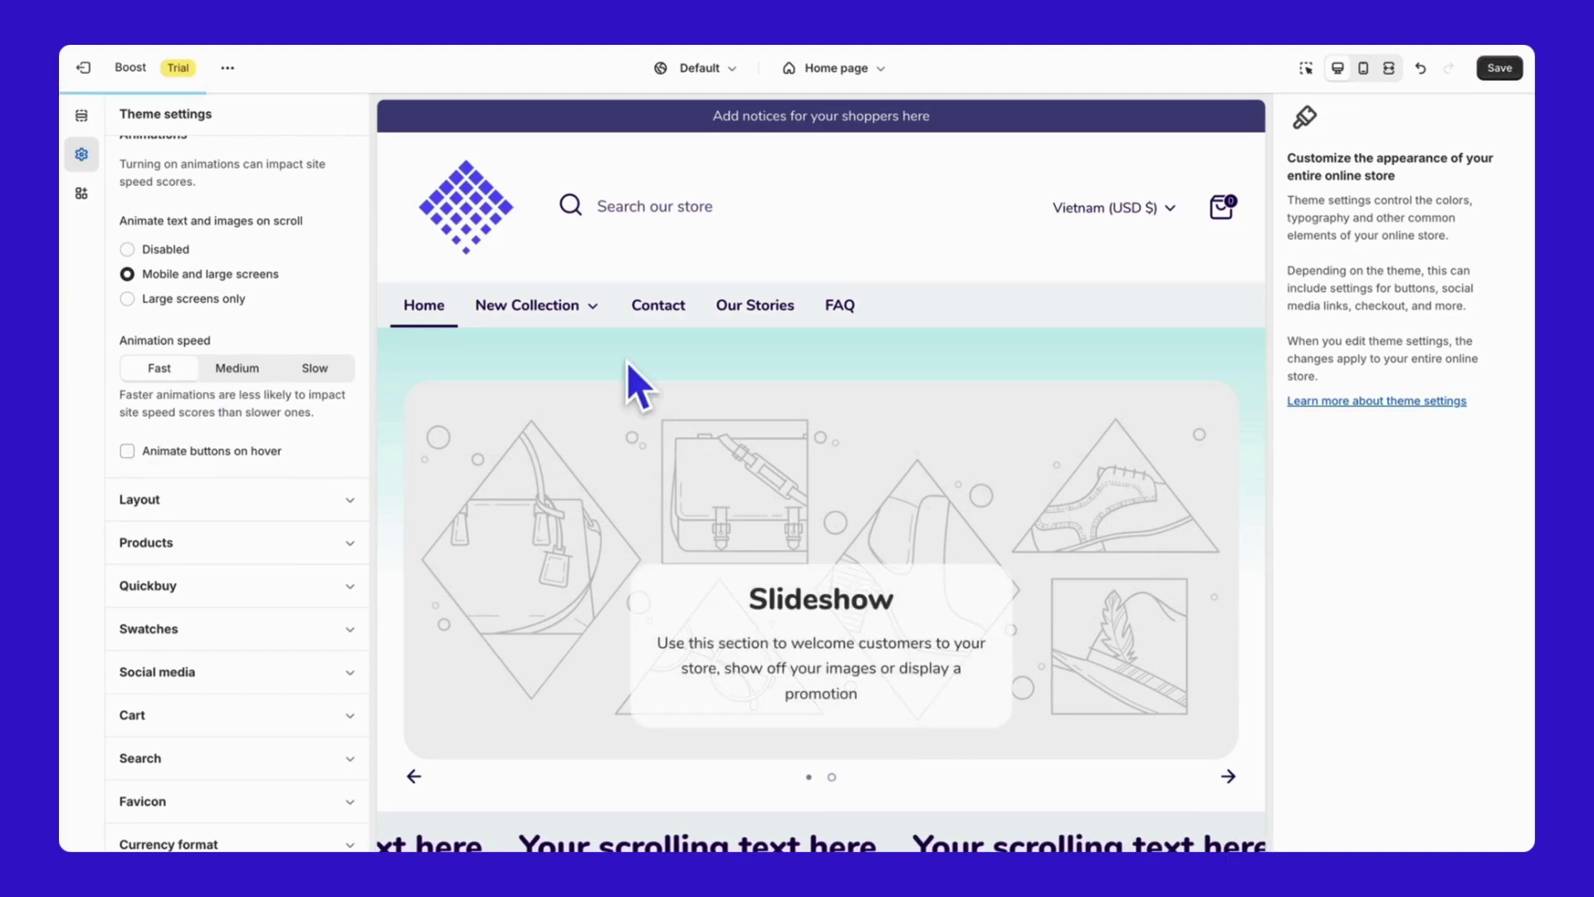
scroll(628, 362, down, 15)
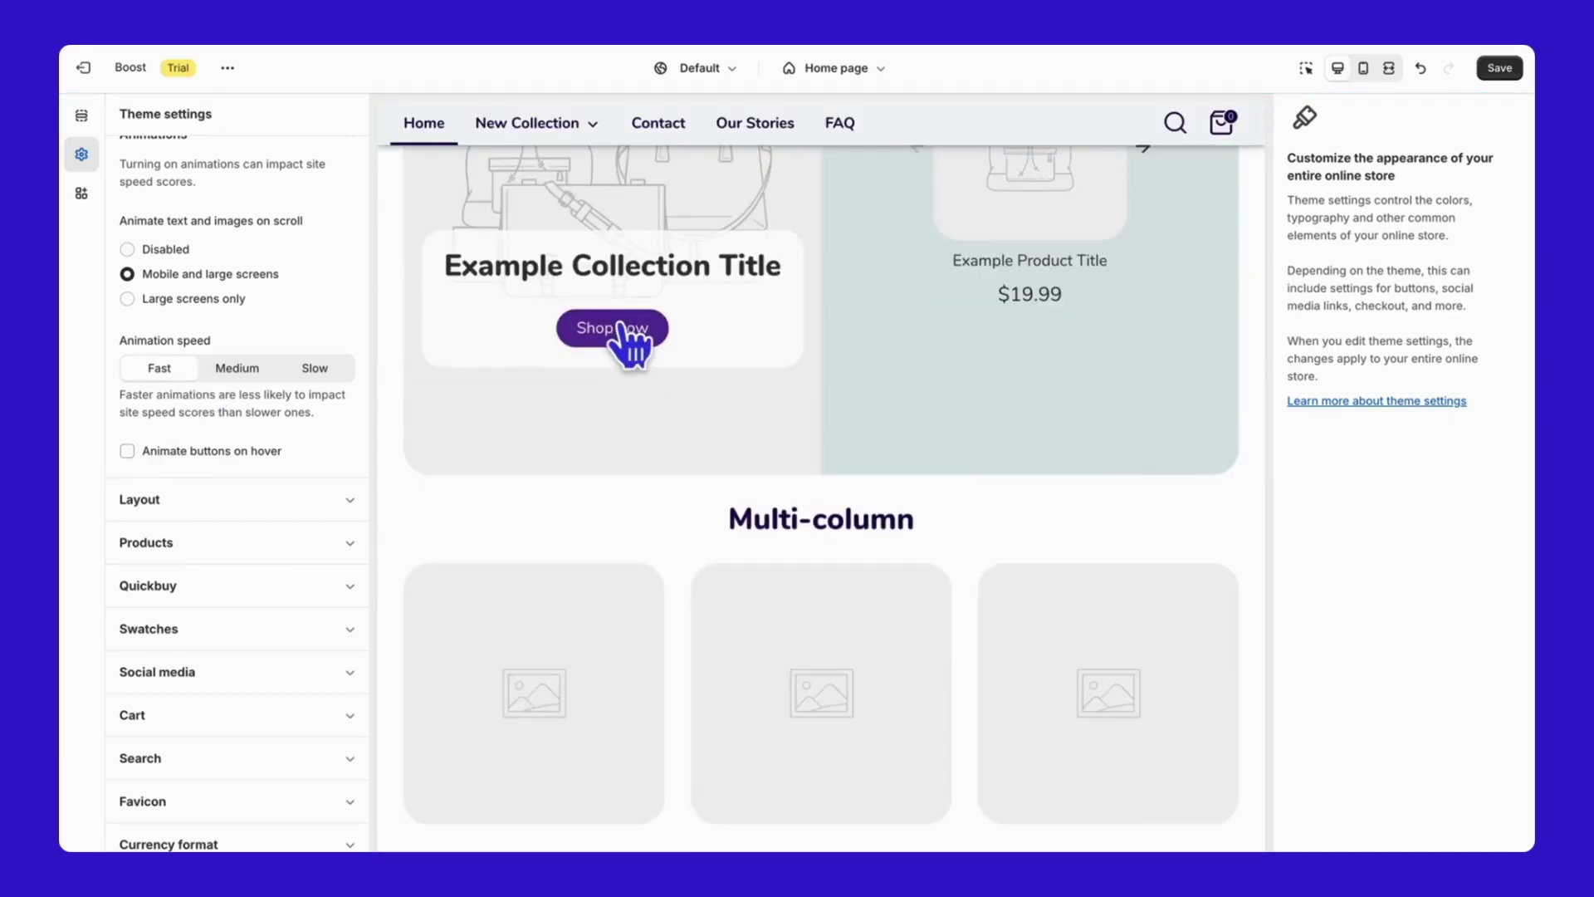
click(264, 451)
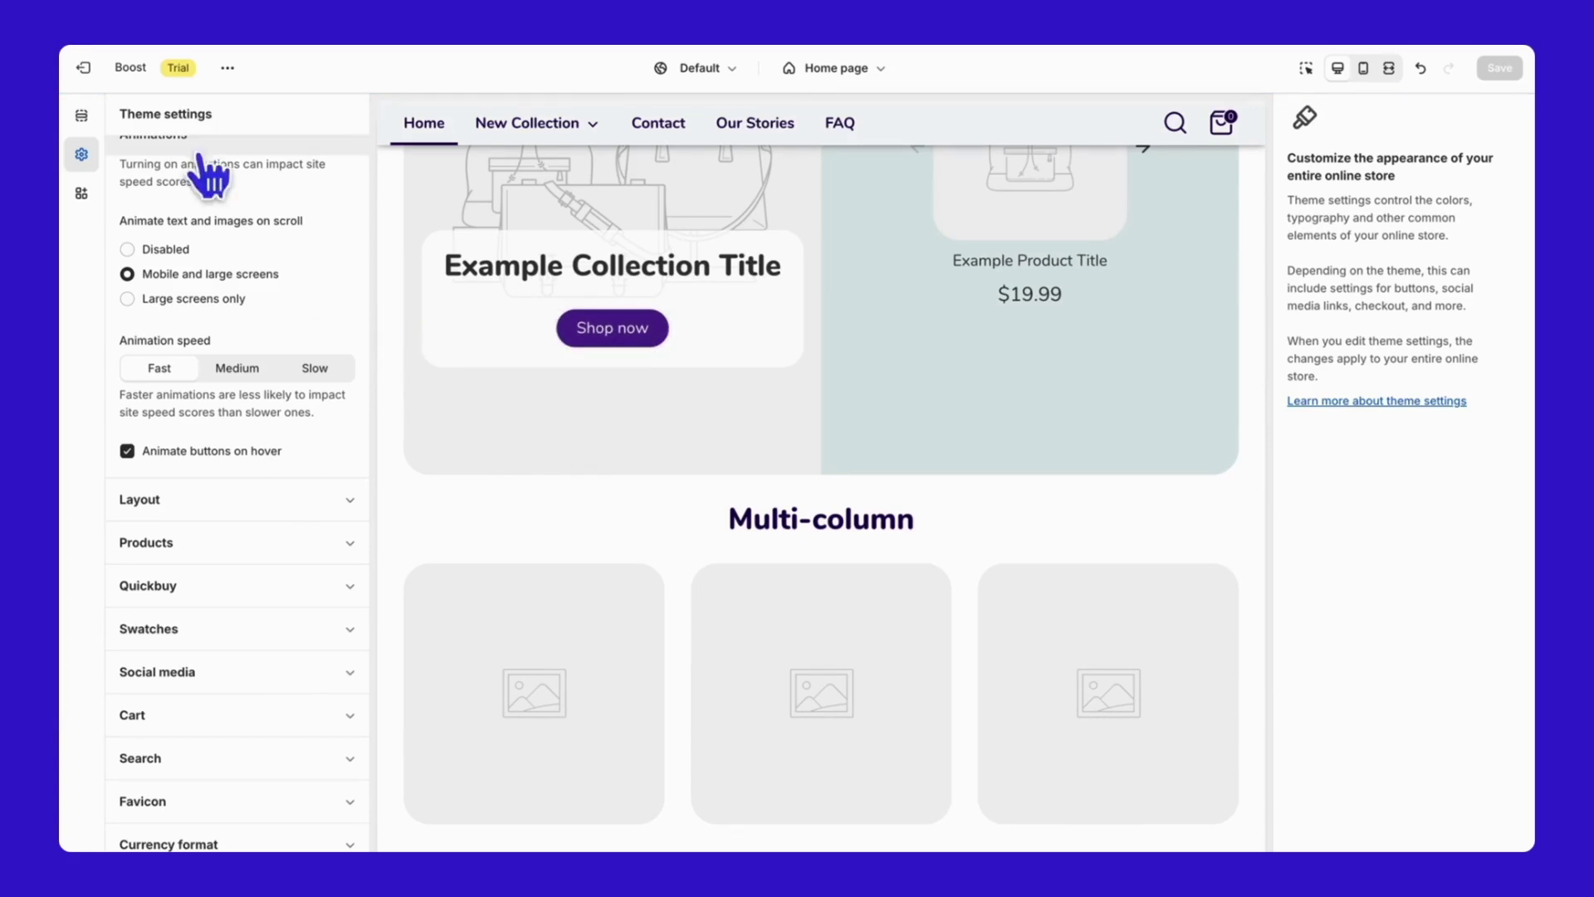
scroll(221, 254, up, 2)
click(211, 234)
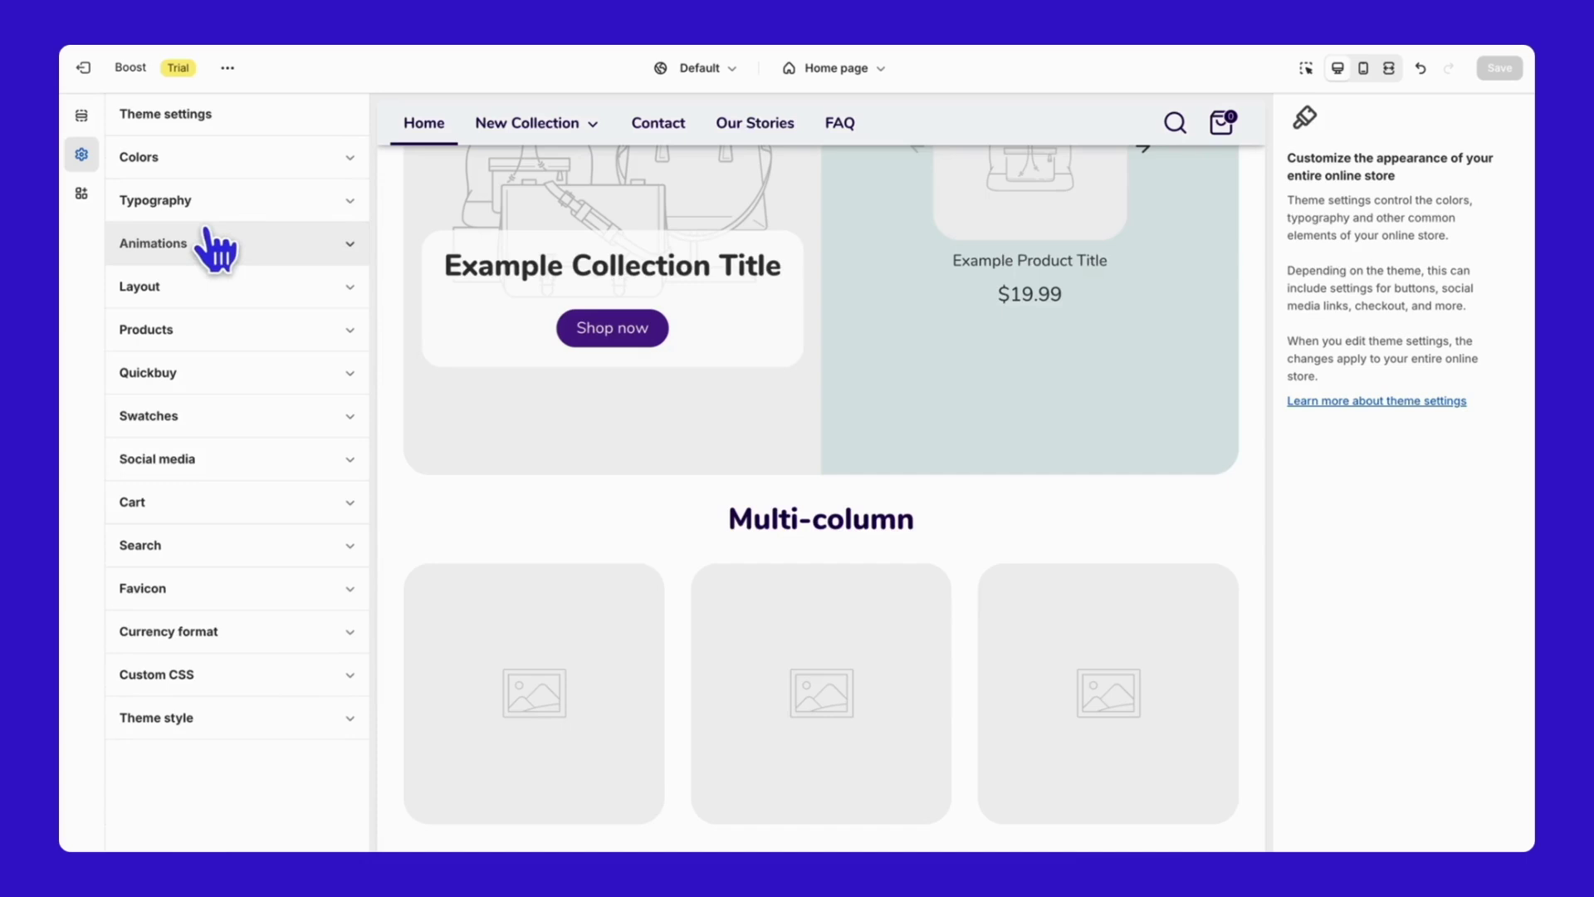
Open the Products theme settings and review the grid, image shape, rating and variant options
click(218, 337)
scroll(237, 440, down, 3)
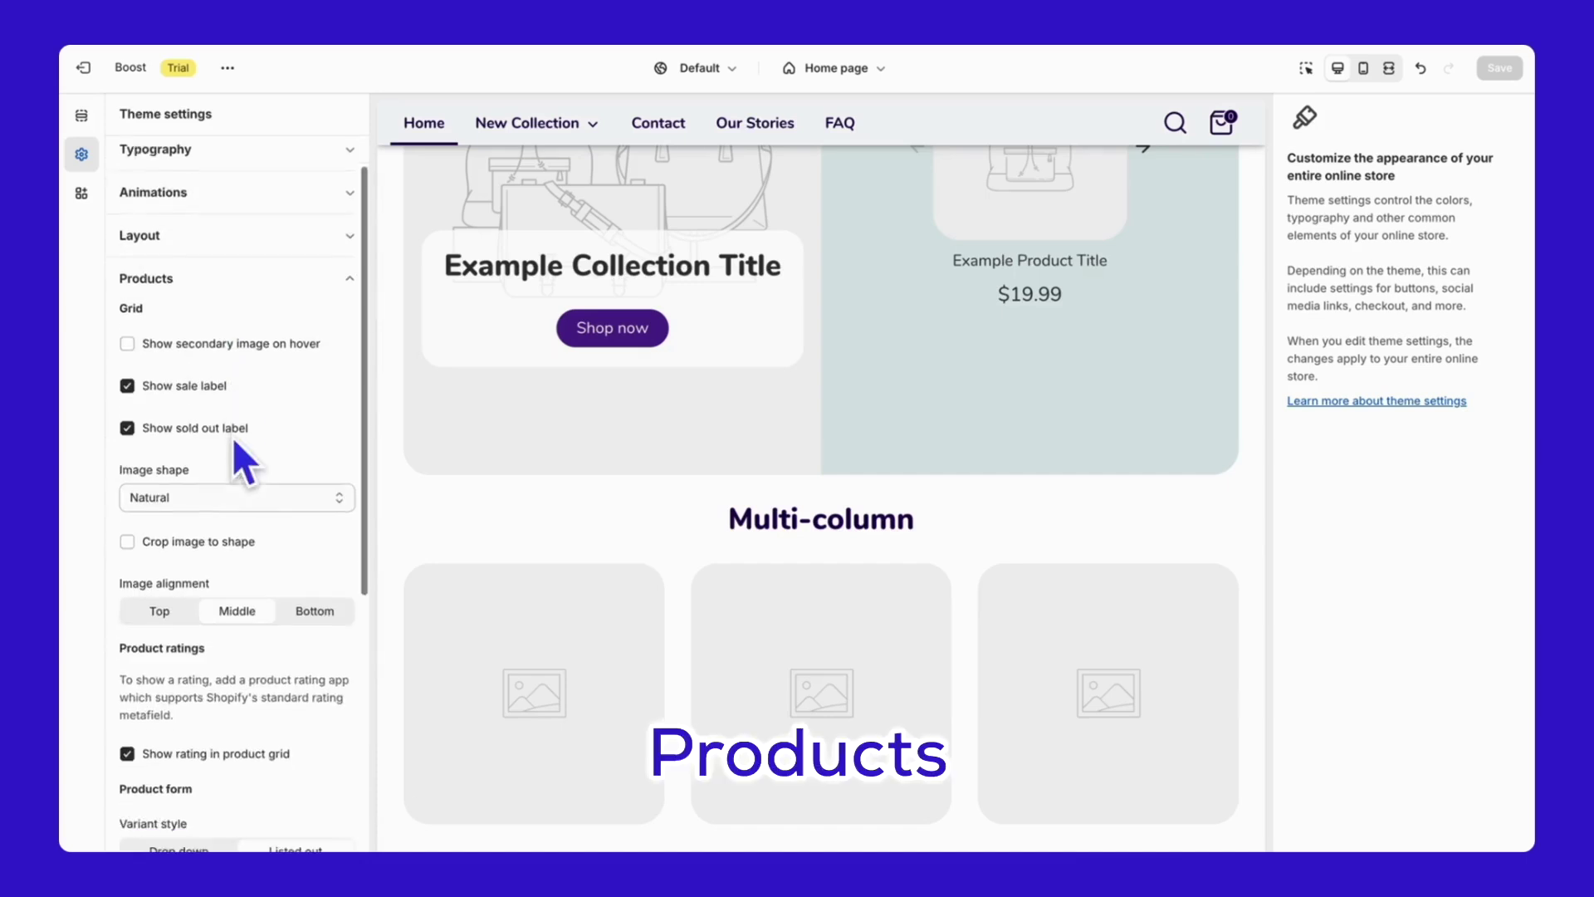
scroll(232, 436, down, 1)
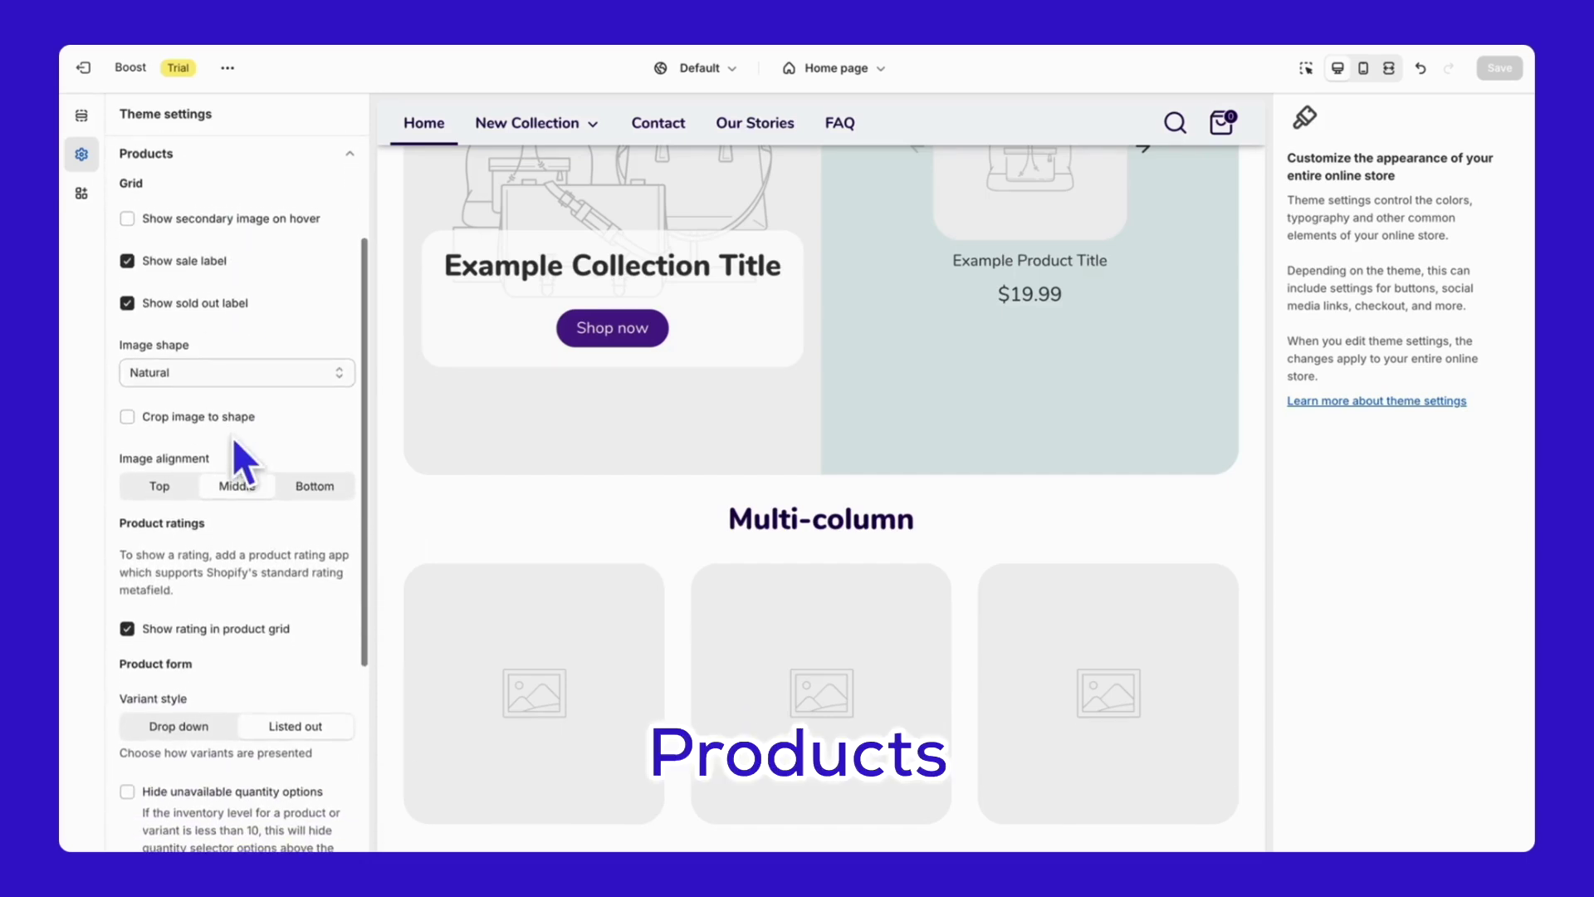
Switch the preview to the Default collection template
click(824, 68)
click(795, 202)
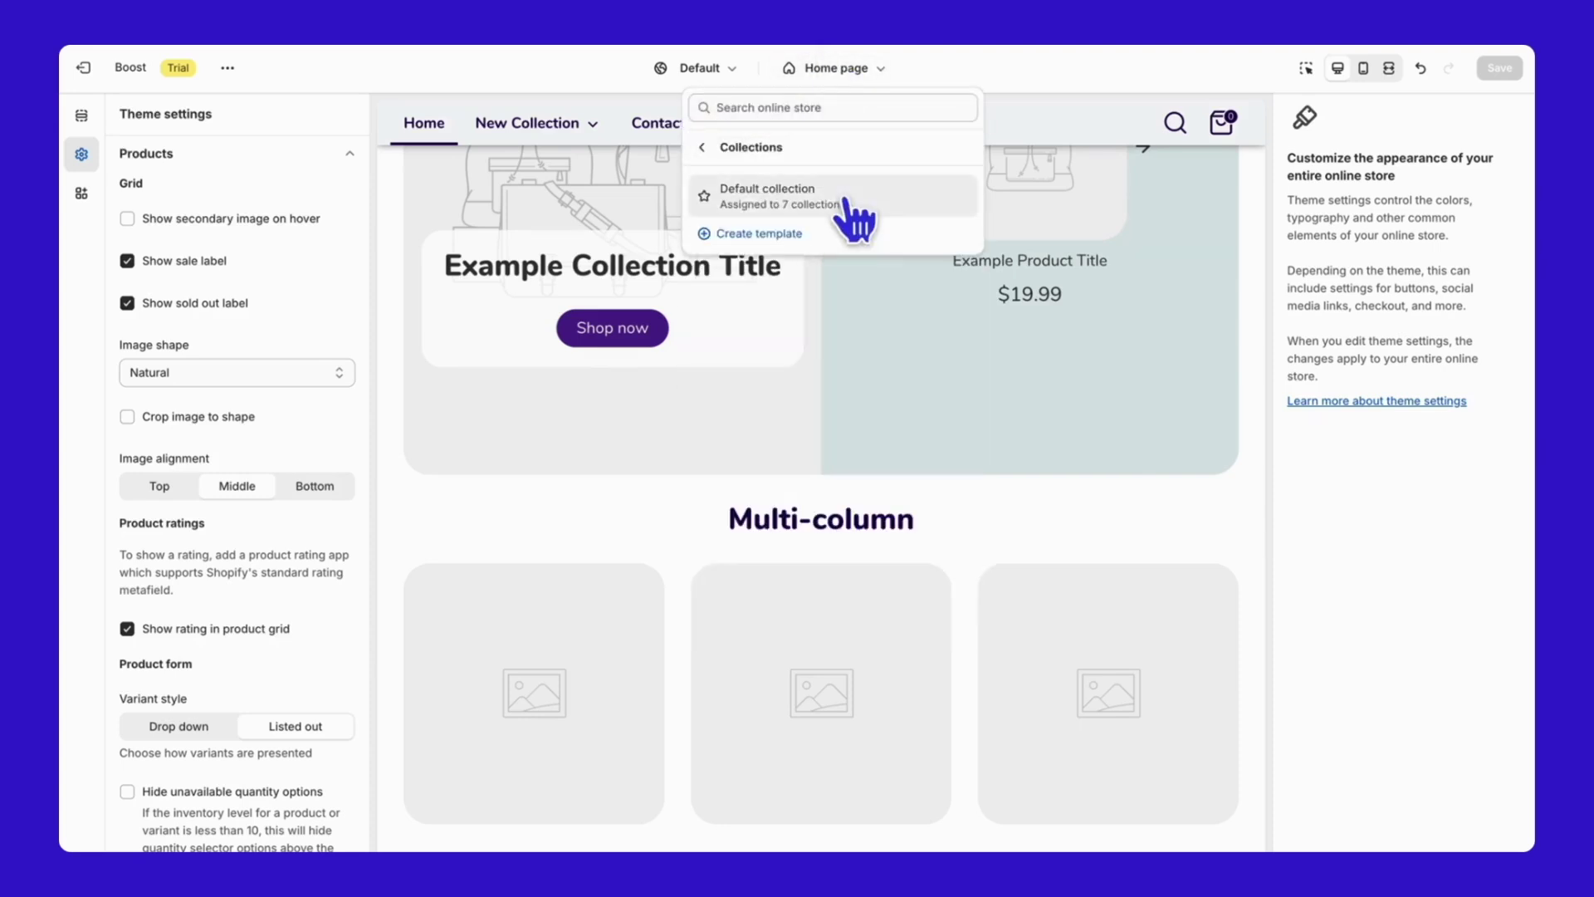
click(851, 203)
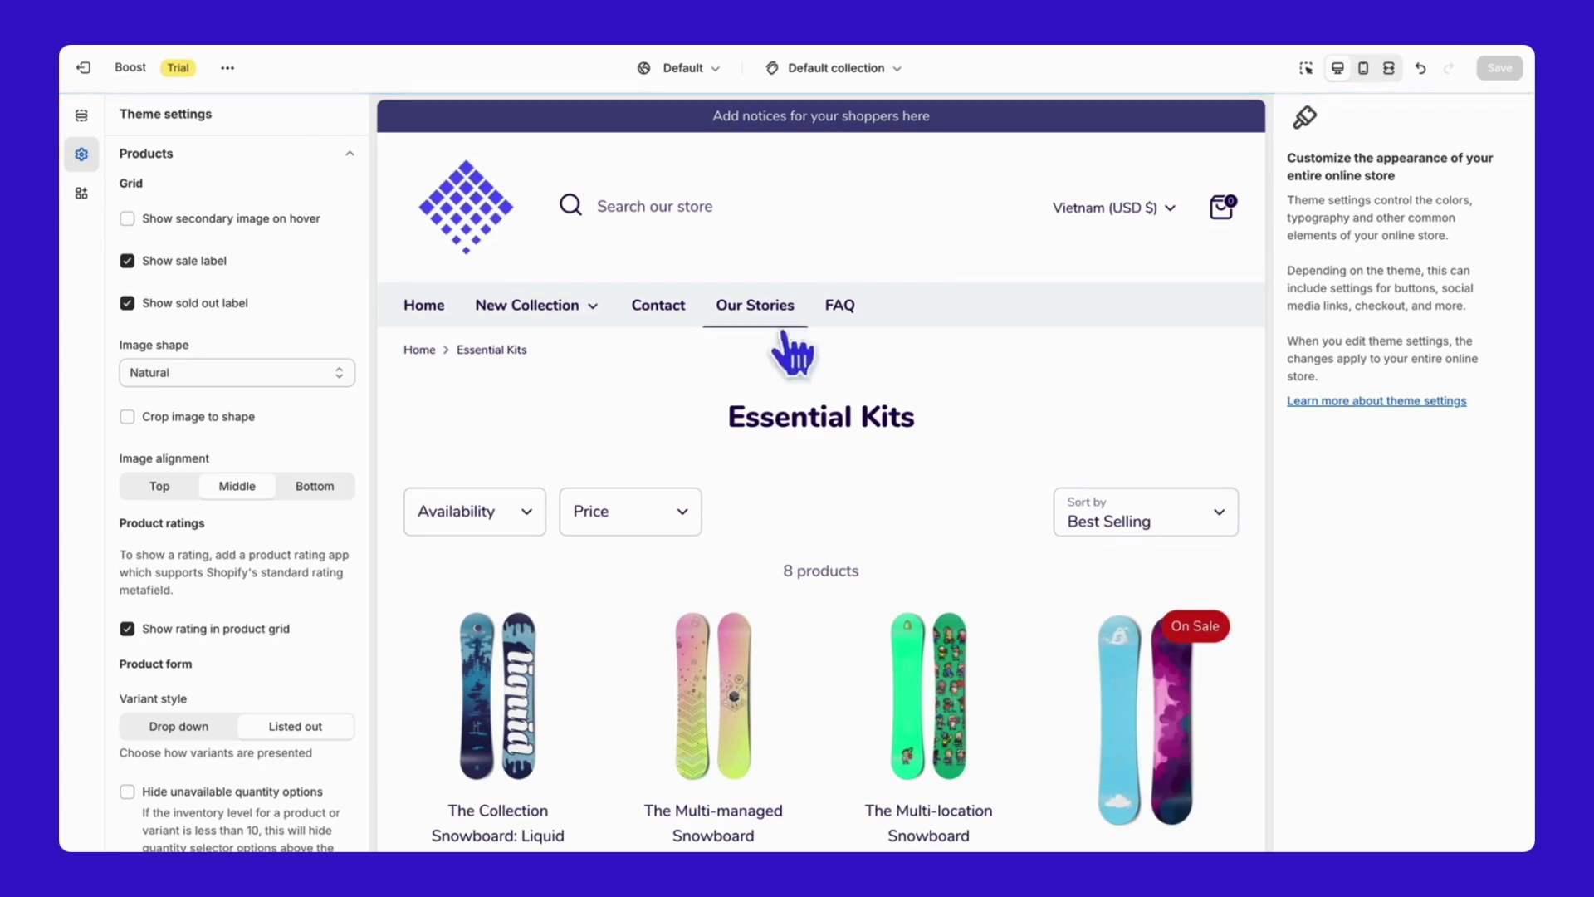
Enable the secondary image on hover in the product grid, and toggle the sale and sold out labels off and back on
scroll(302, 412, up, 2)
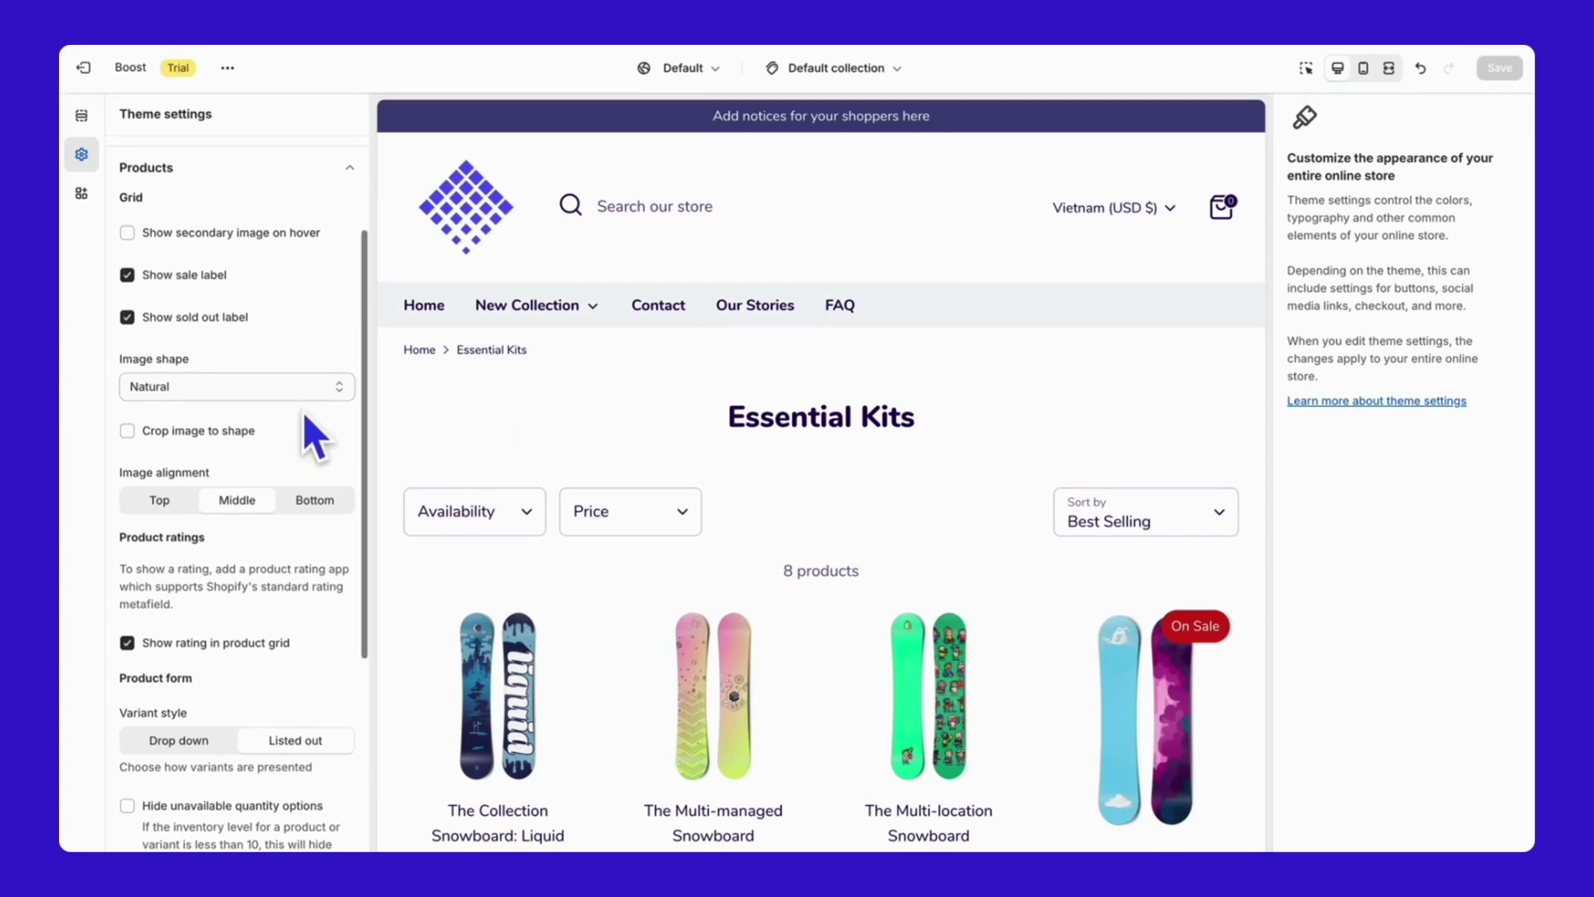
click(276, 250)
click(189, 293)
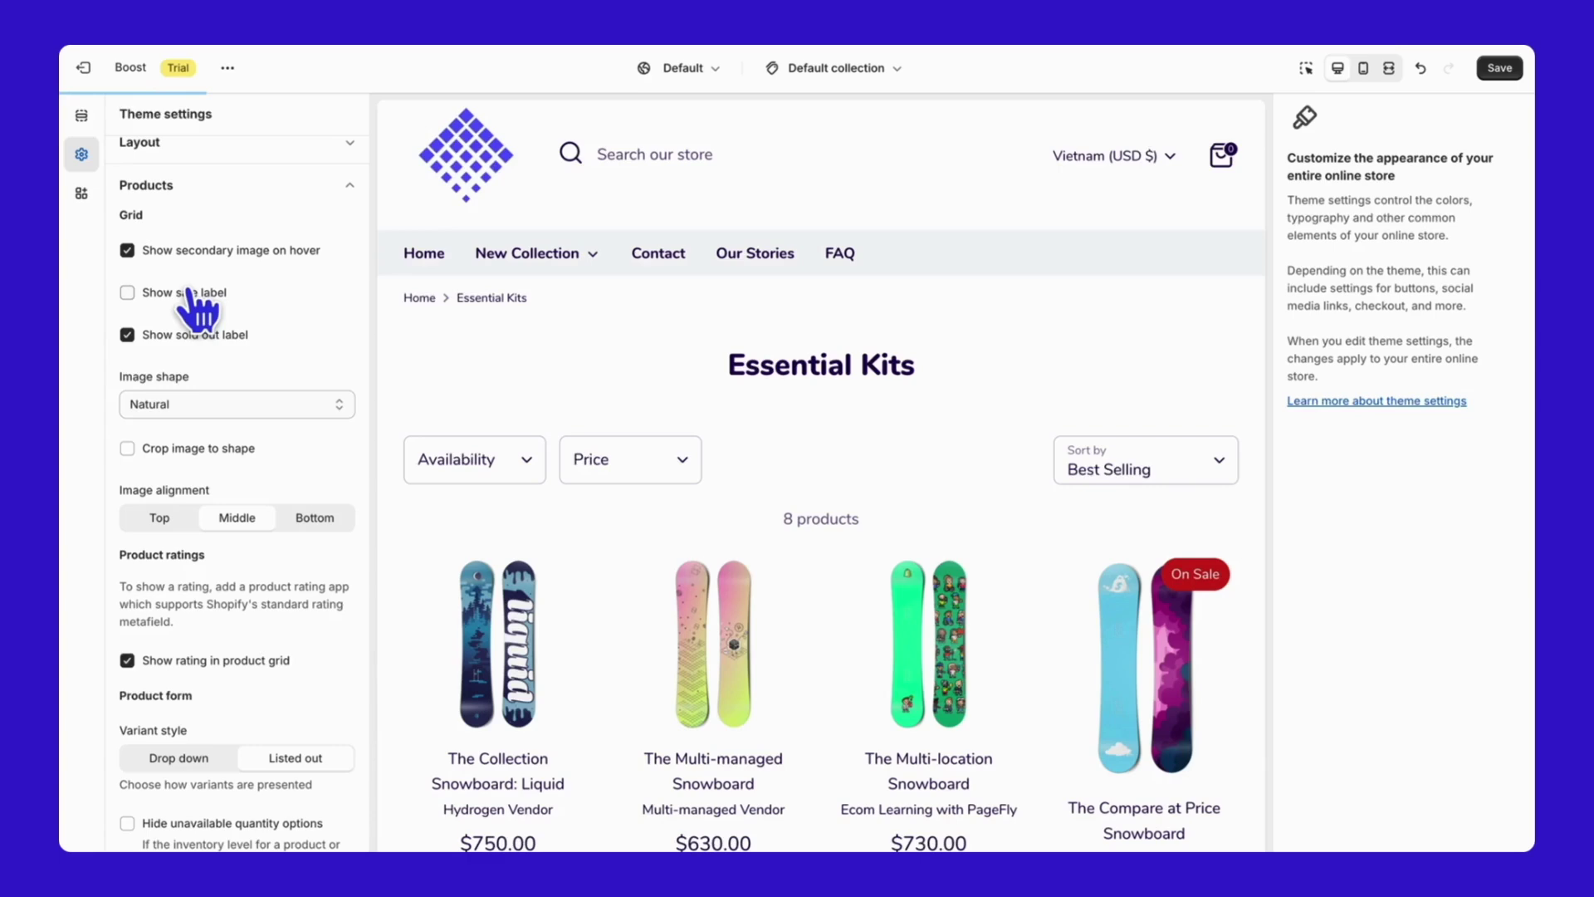
click(209, 336)
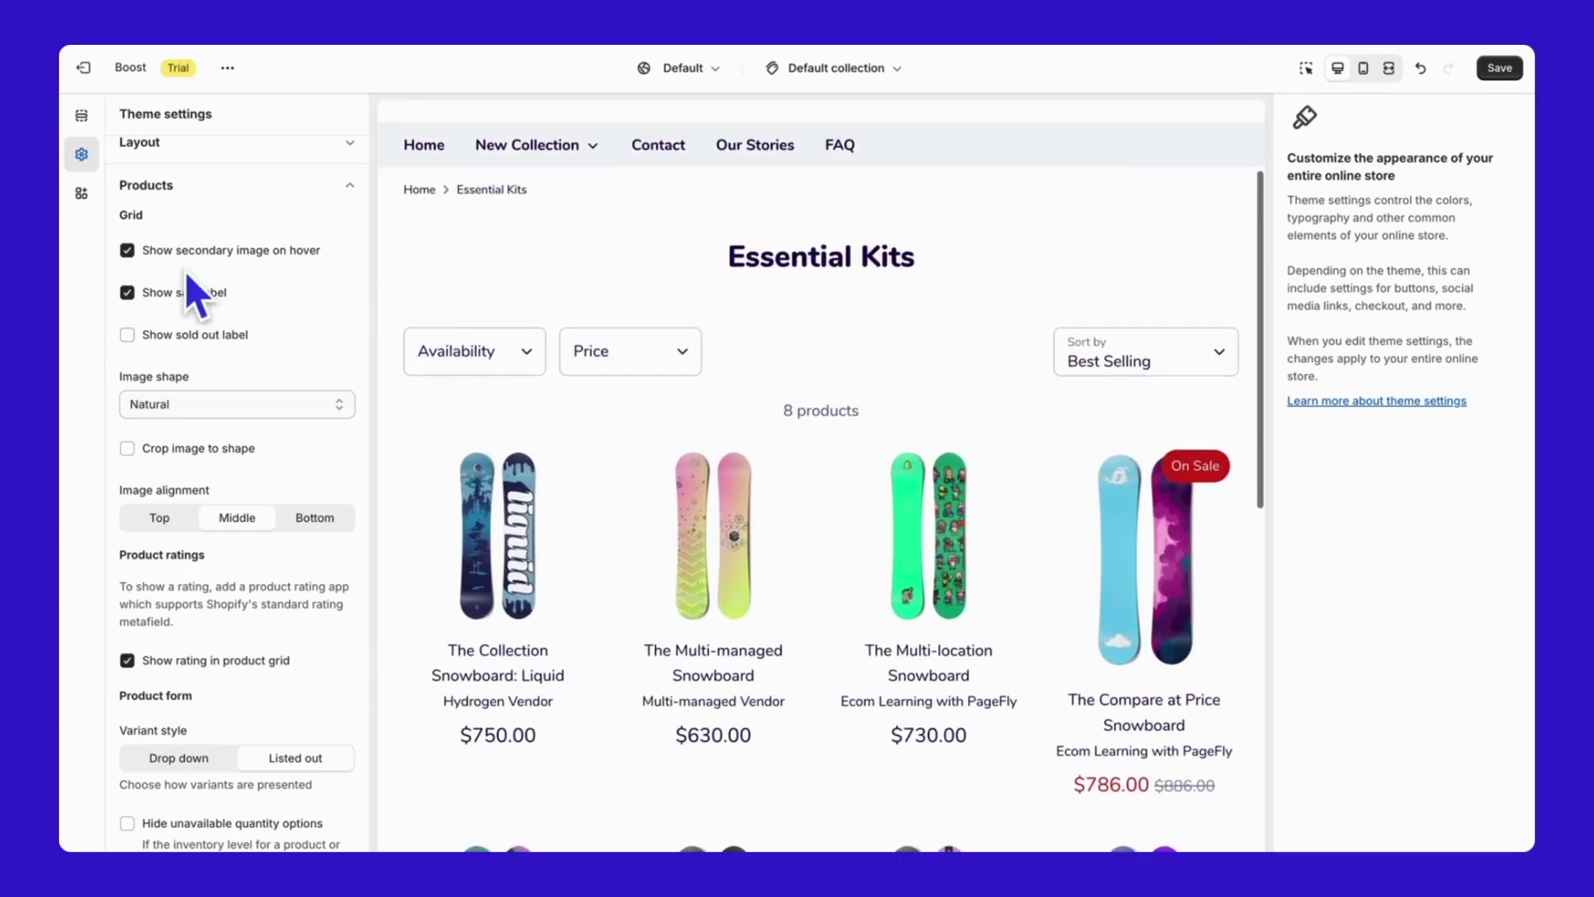
click(199, 335)
Set the product grid's image shape to Landscape (5:4)
scroll(205, 411, down, 1)
click(221, 353)
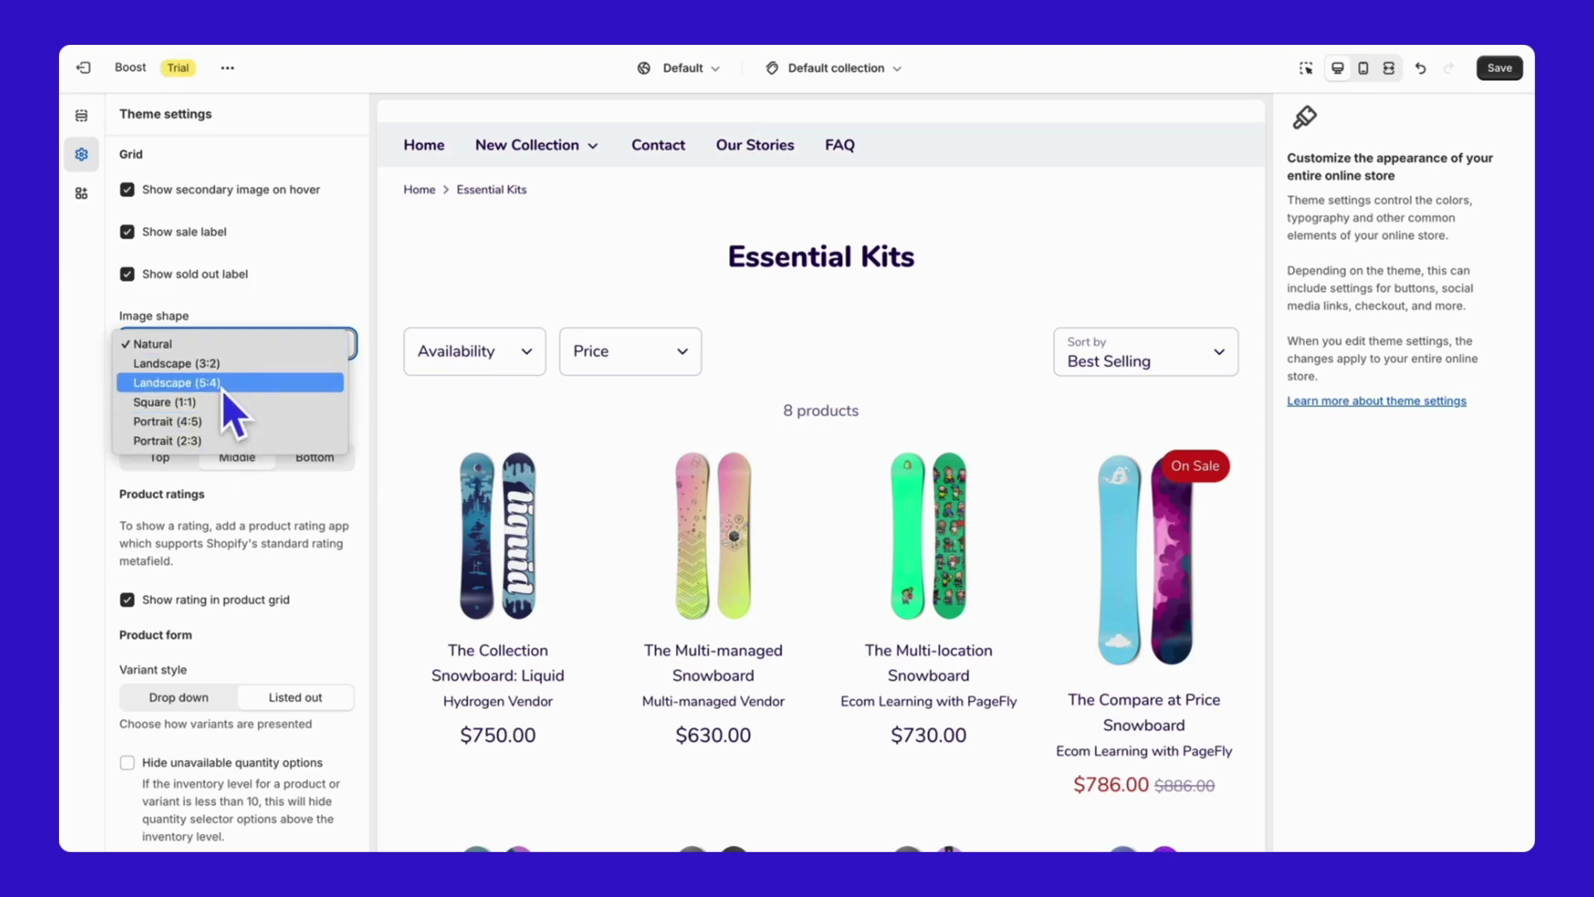
click(222, 387)
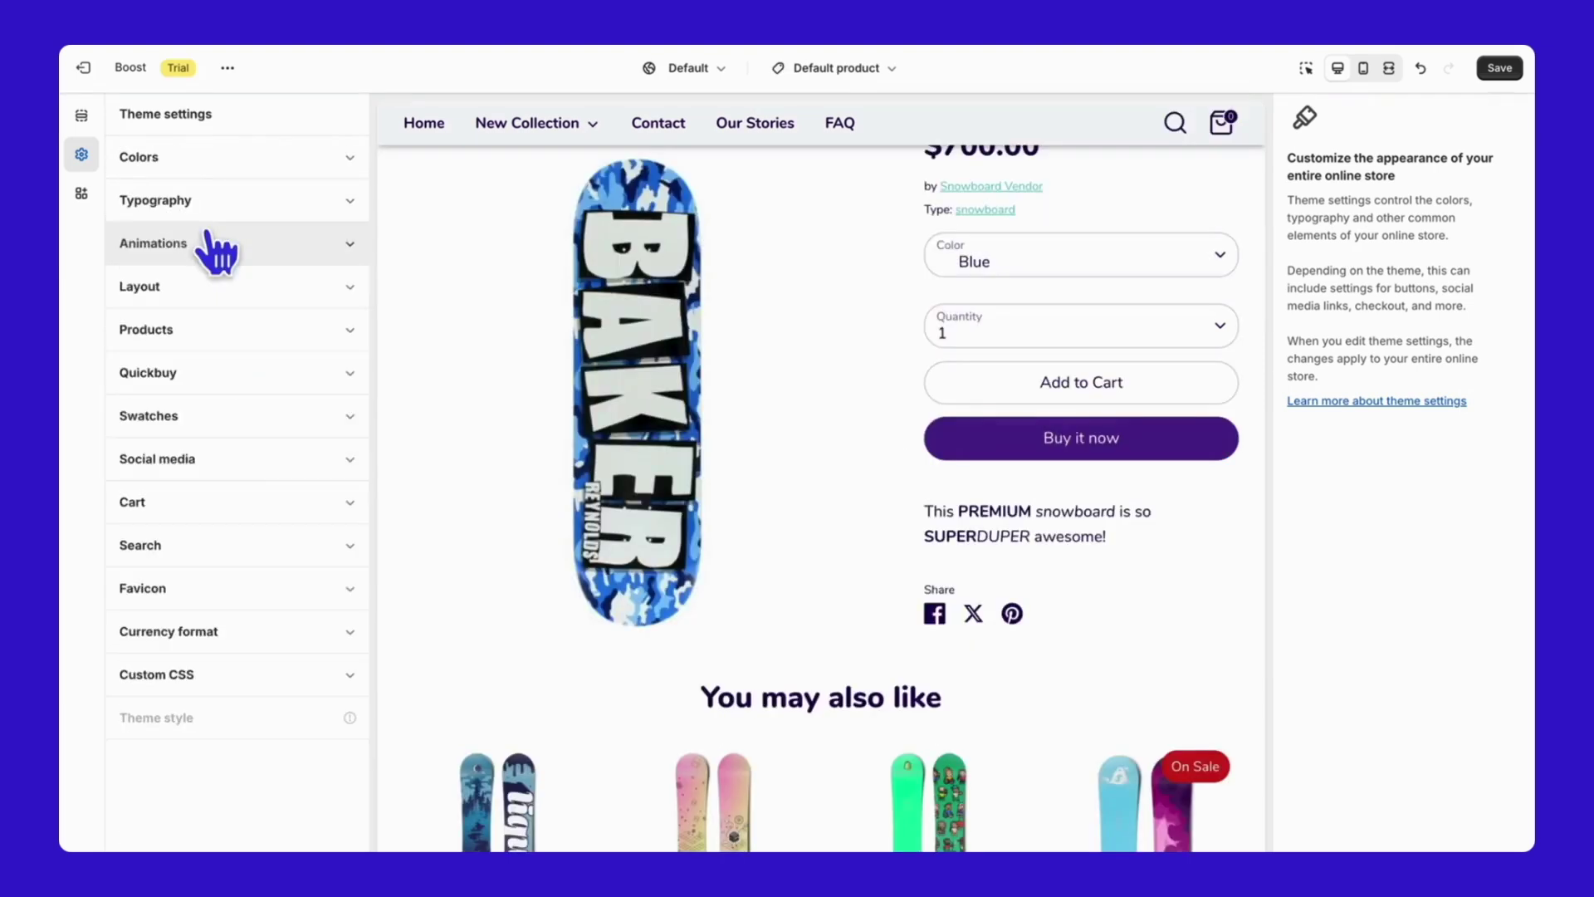
Enable tax and shipping information in the Quickbuy theme settings
click(218, 375)
scroll(224, 490, down, 3)
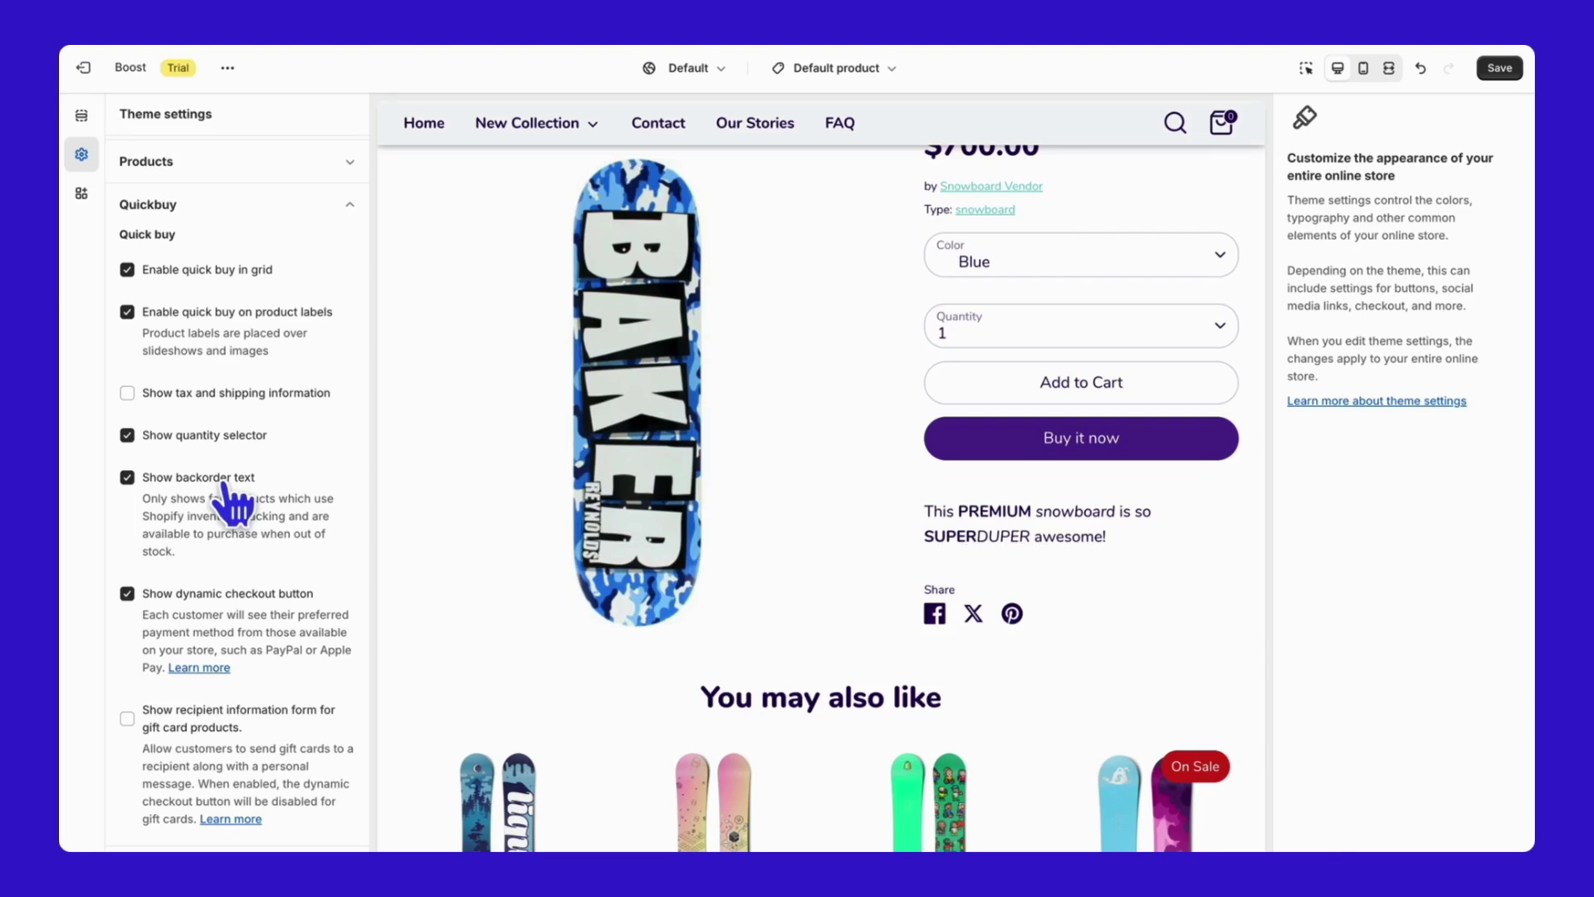
scroll(576, 650, down, 2)
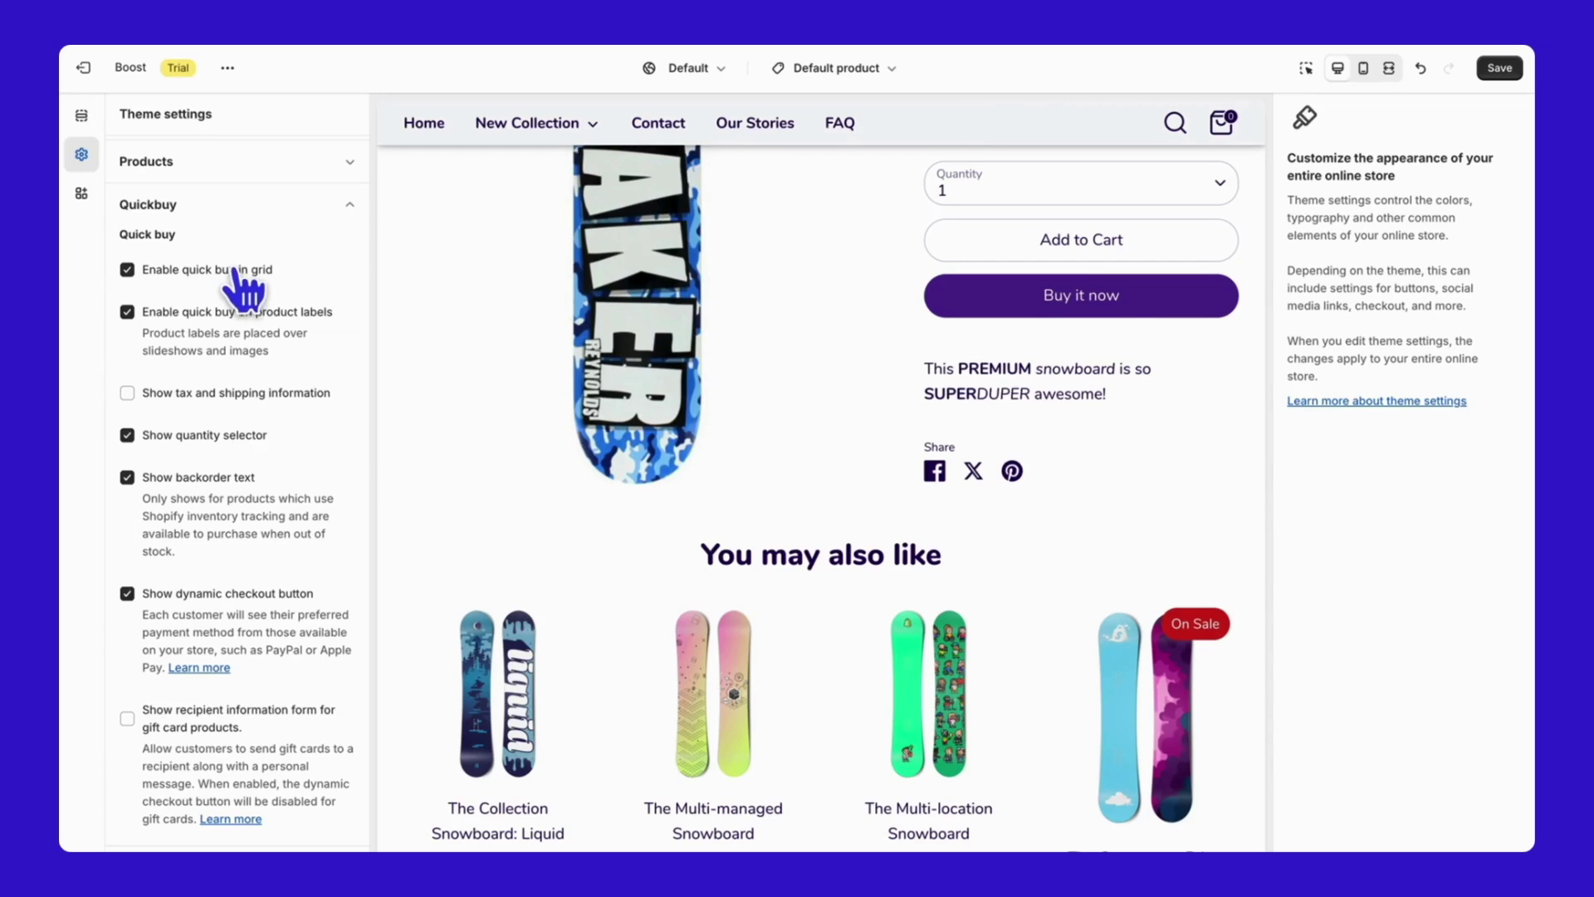
click(236, 392)
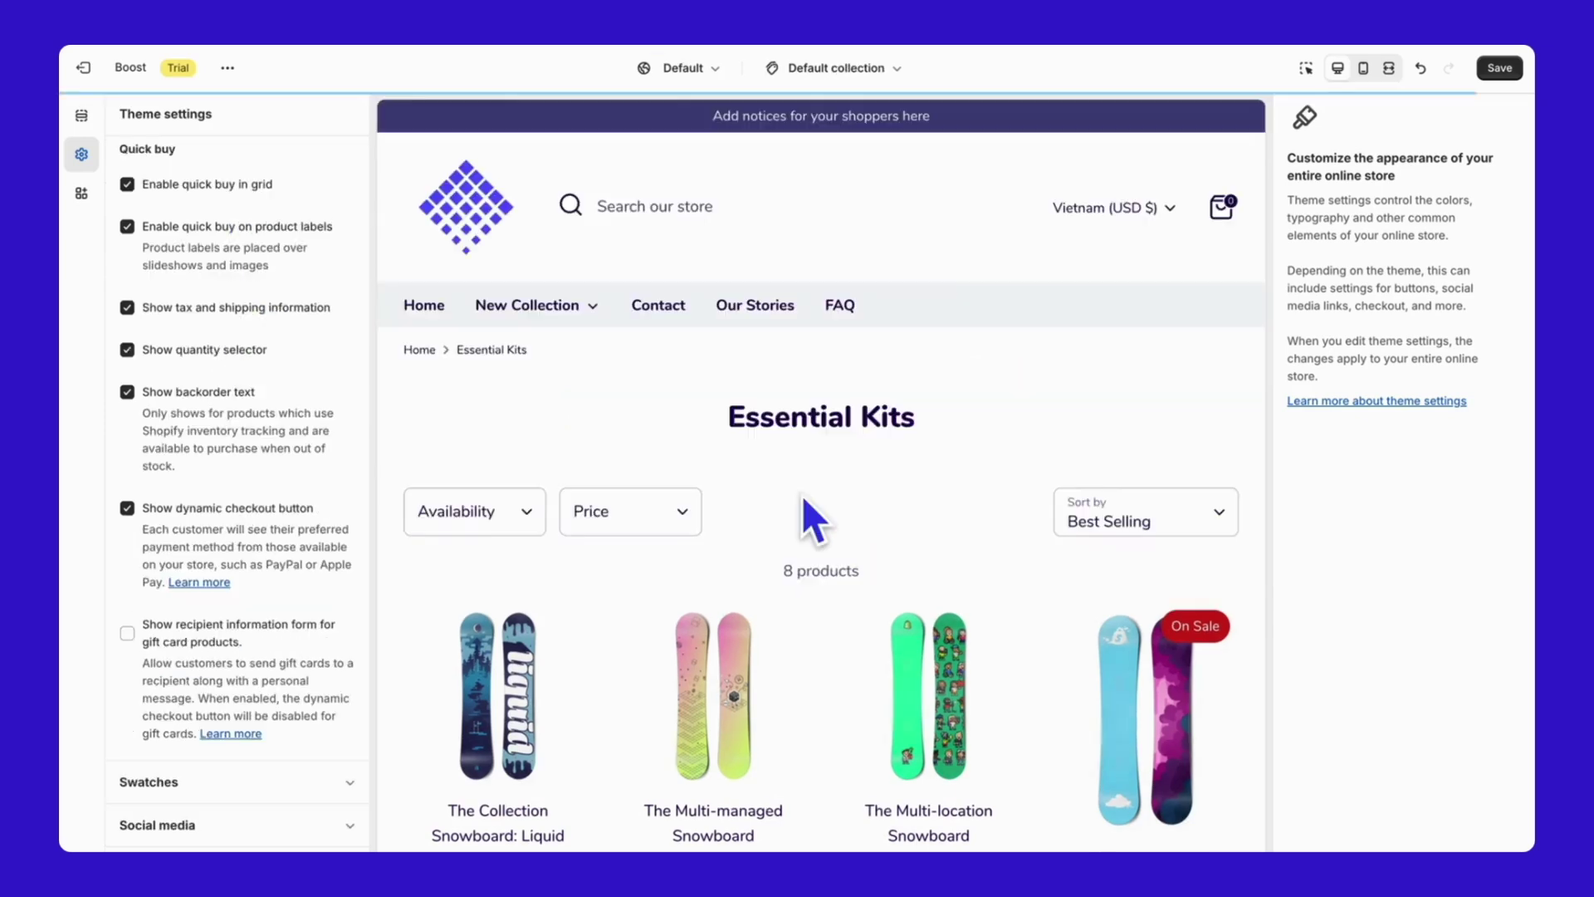
Check the Quick buy buttons on the product cards in the Essential Kits collection preview
scroll(805, 510, down, 3)
mouse_move(812, 509)
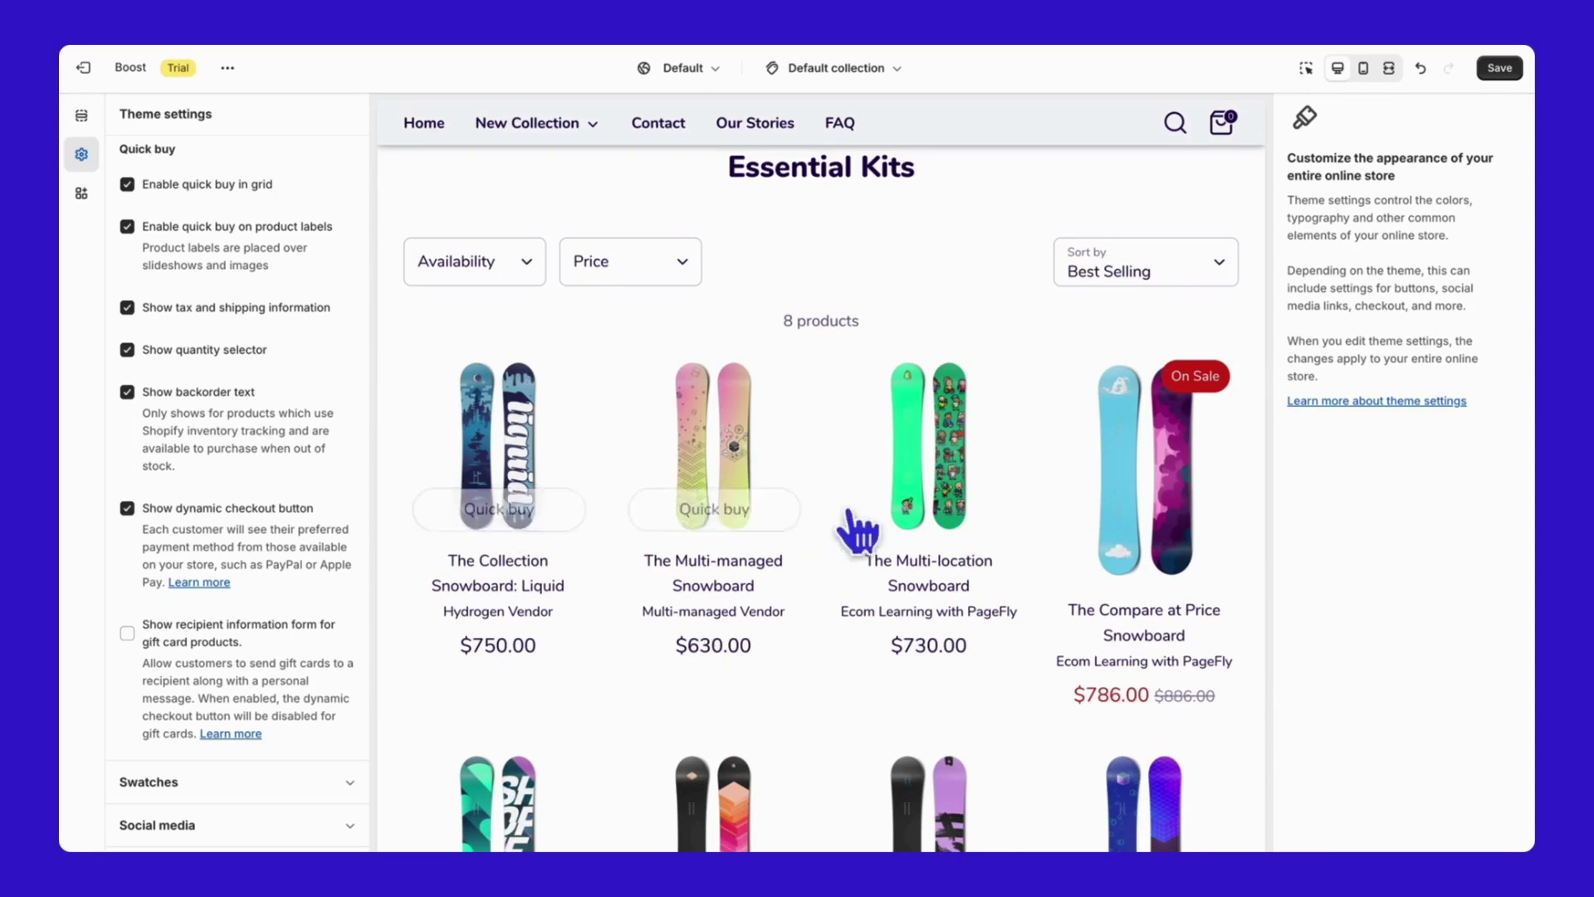
mouse_move(930, 525)
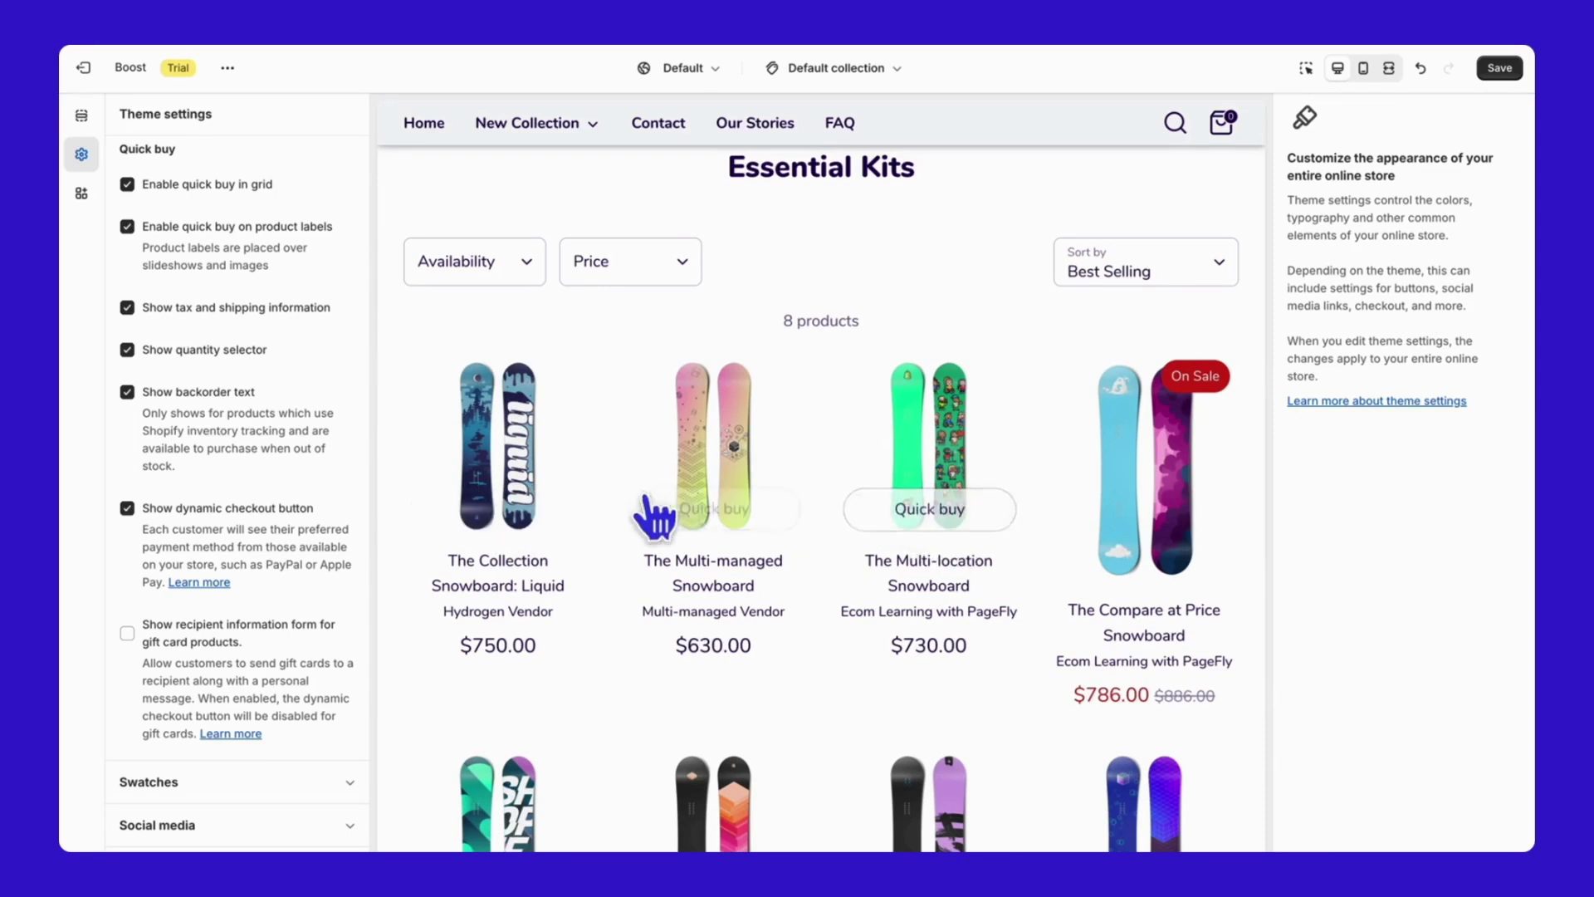
Open the Swatches theme settings and review the option name, swatch method and color list
scroll(241, 665, down, 1)
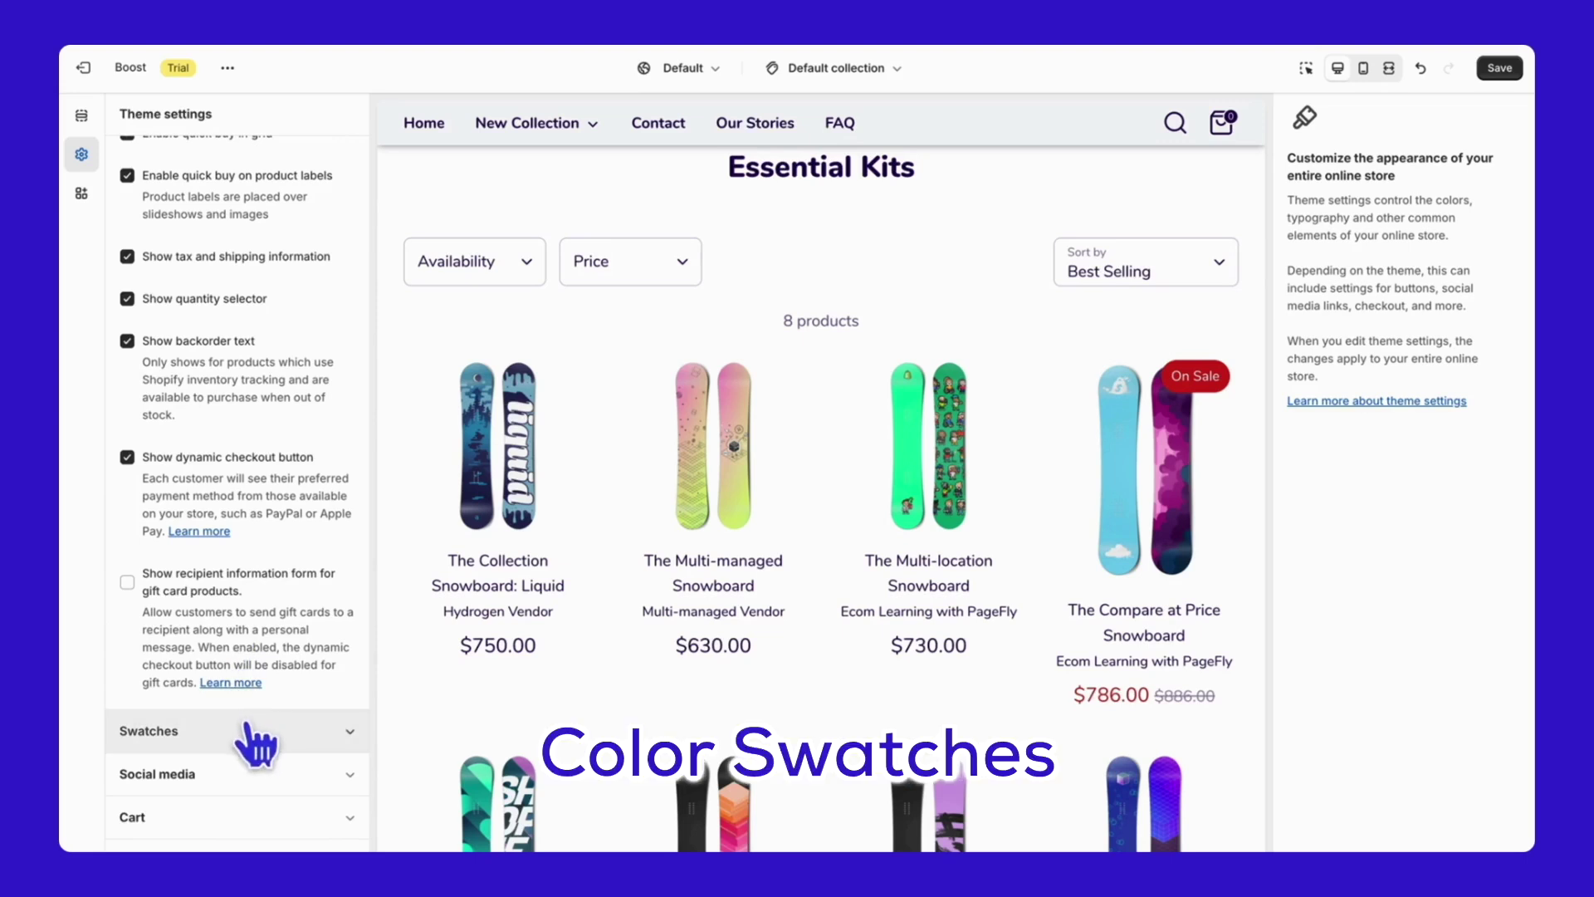
click(256, 747)
scroll(249, 536, up, 5)
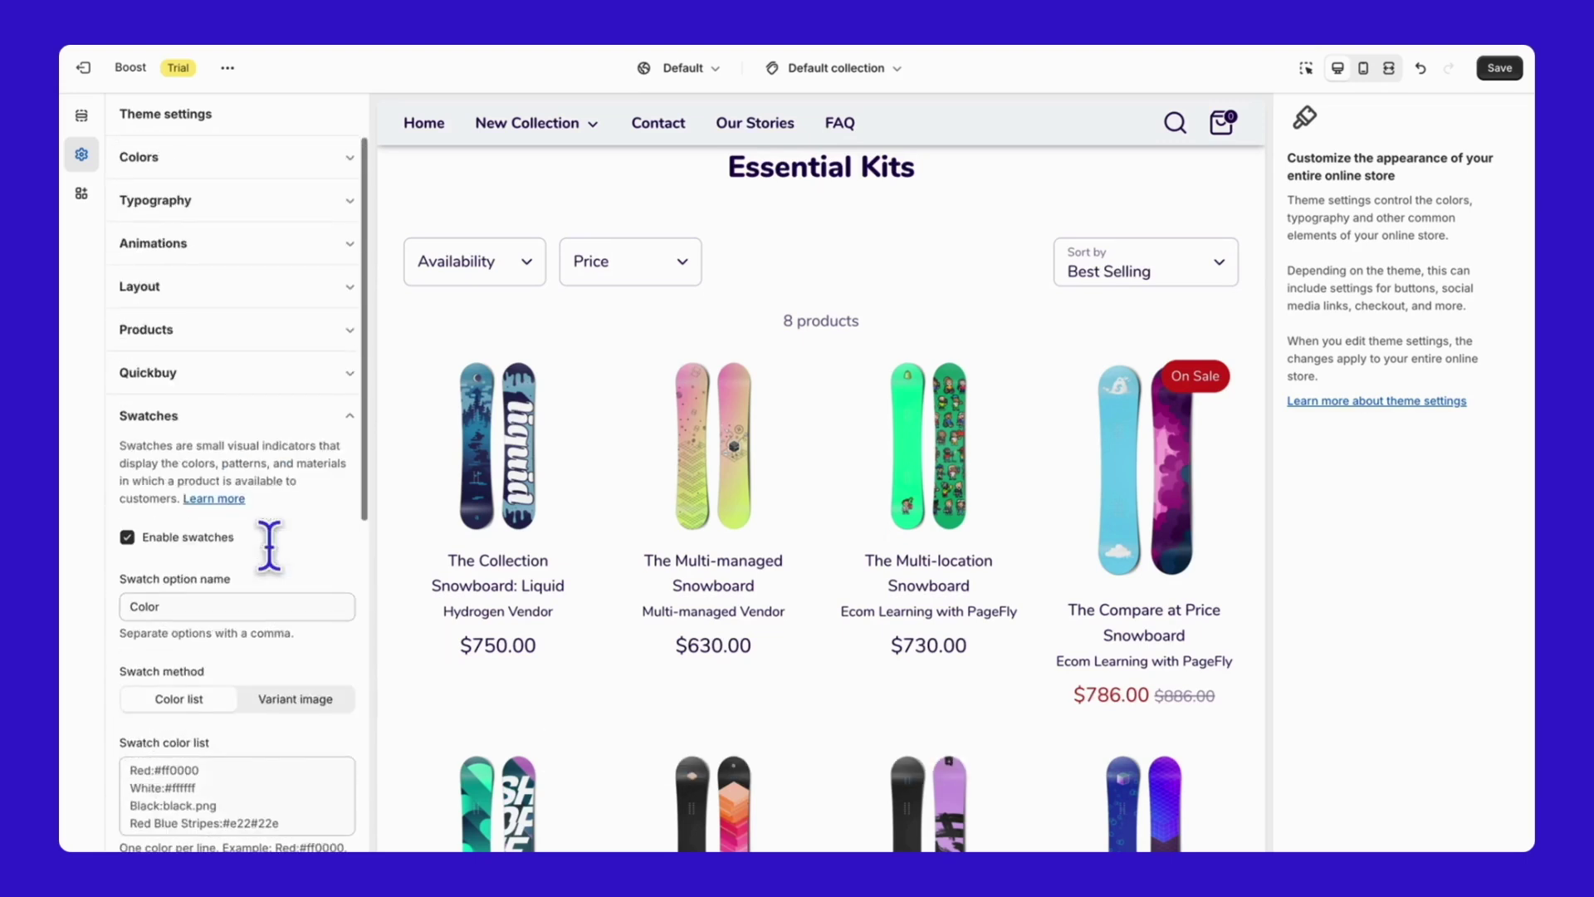
scroll(266, 540, down, 2)
scroll(269, 546, down, 1)
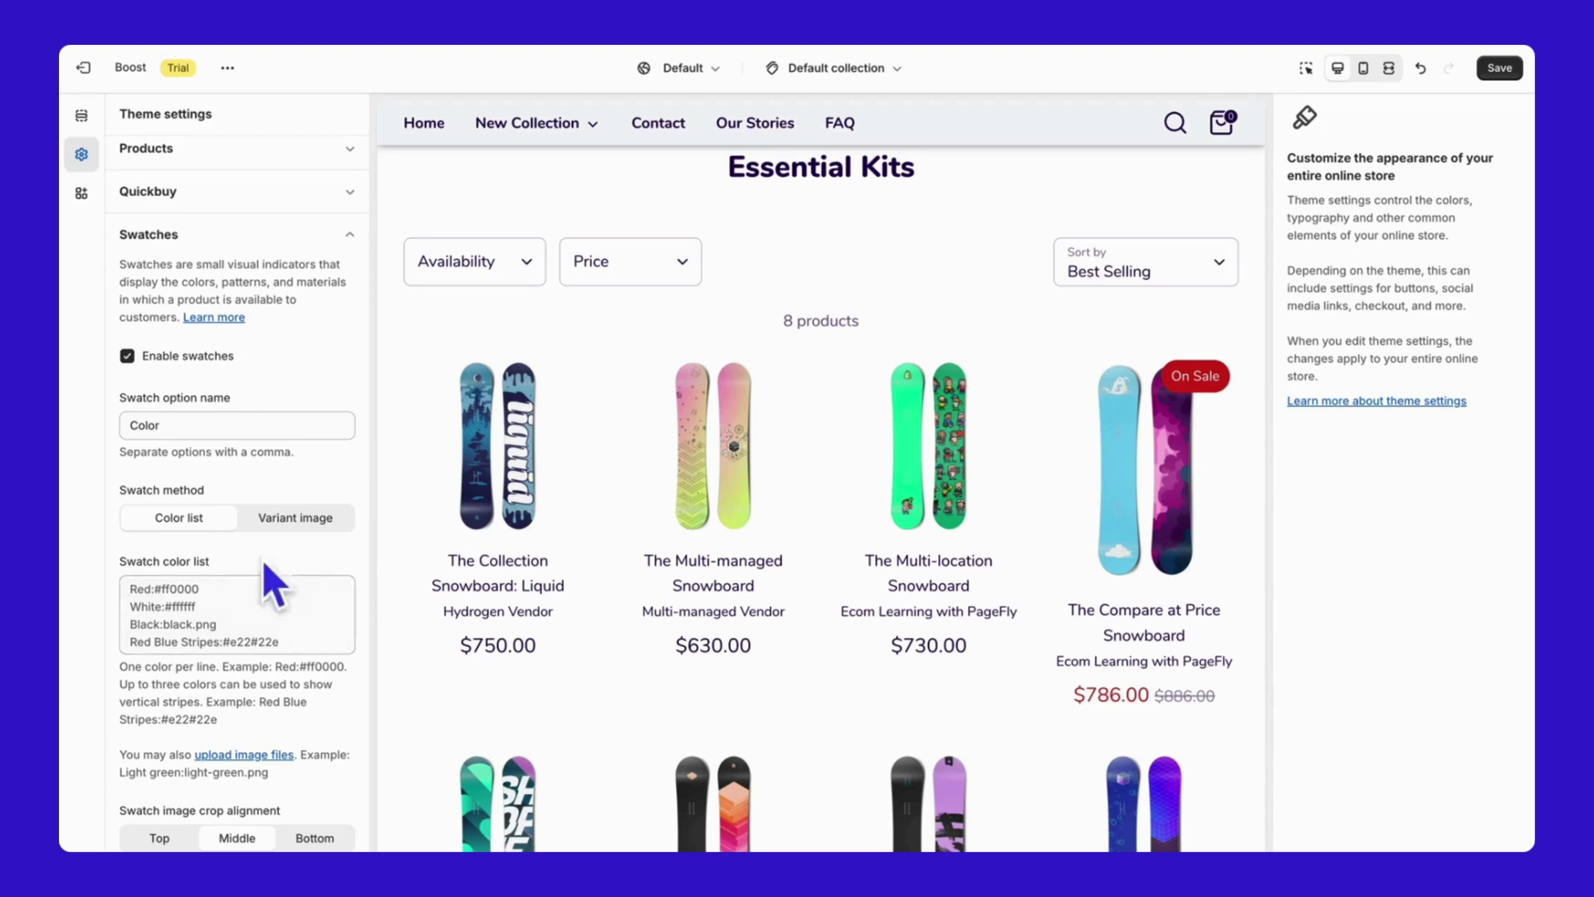
Replace the swatch color list with the pasted name-and-hex entries ending with Silver: #C0C0C0, and save the theme
click(177, 623)
key(ctrl+a)
key(ctrl+v)
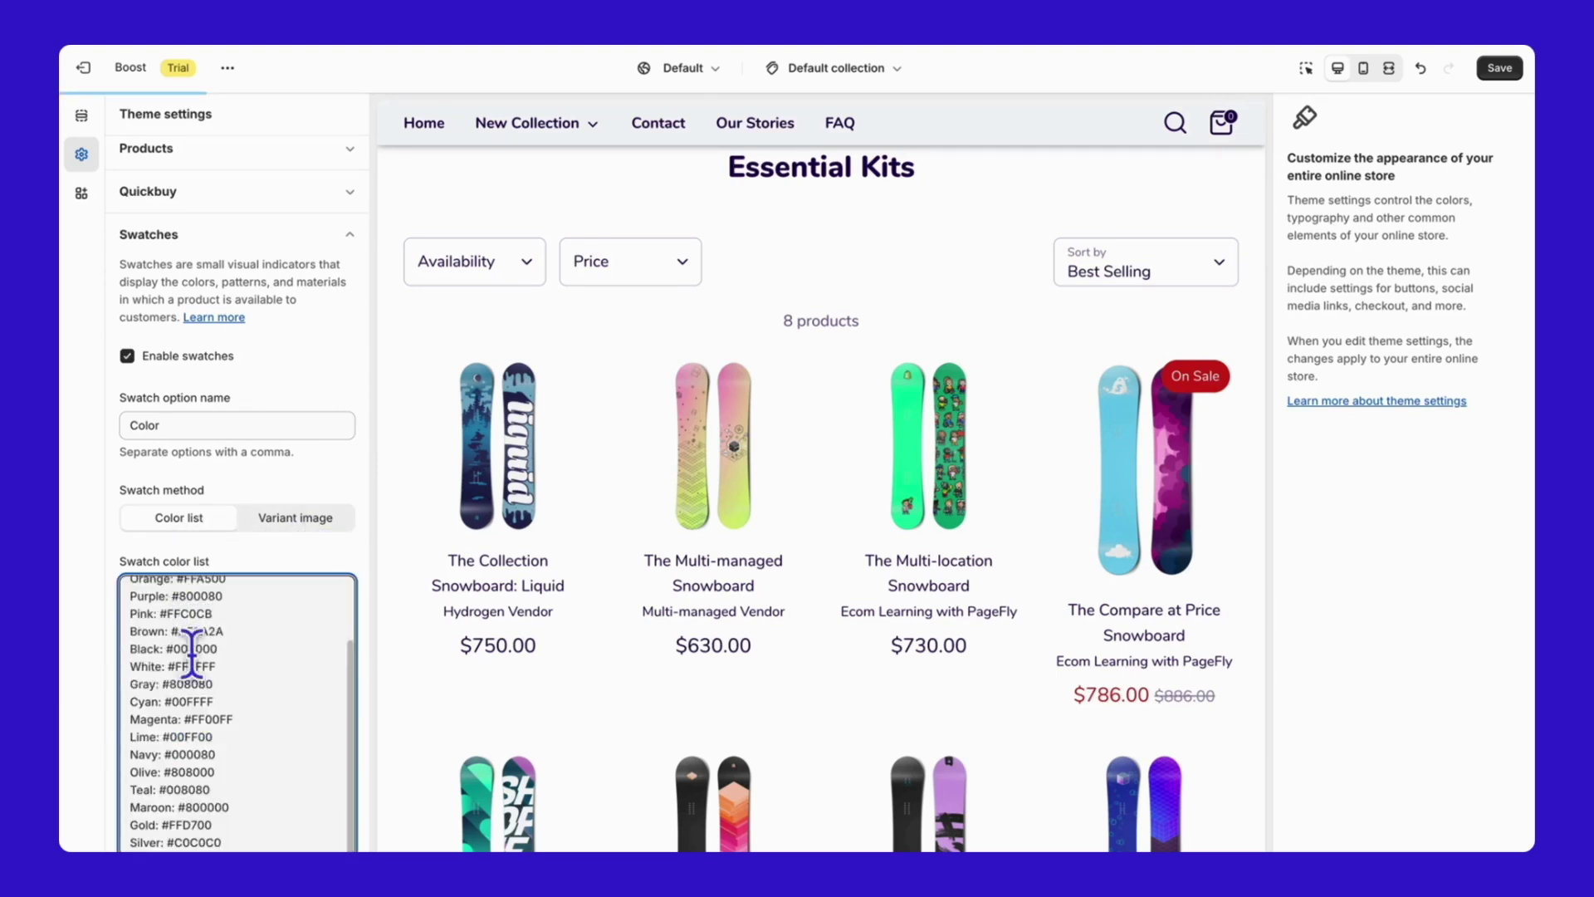
scroll(191, 652, down, 6)
click(1499, 68)
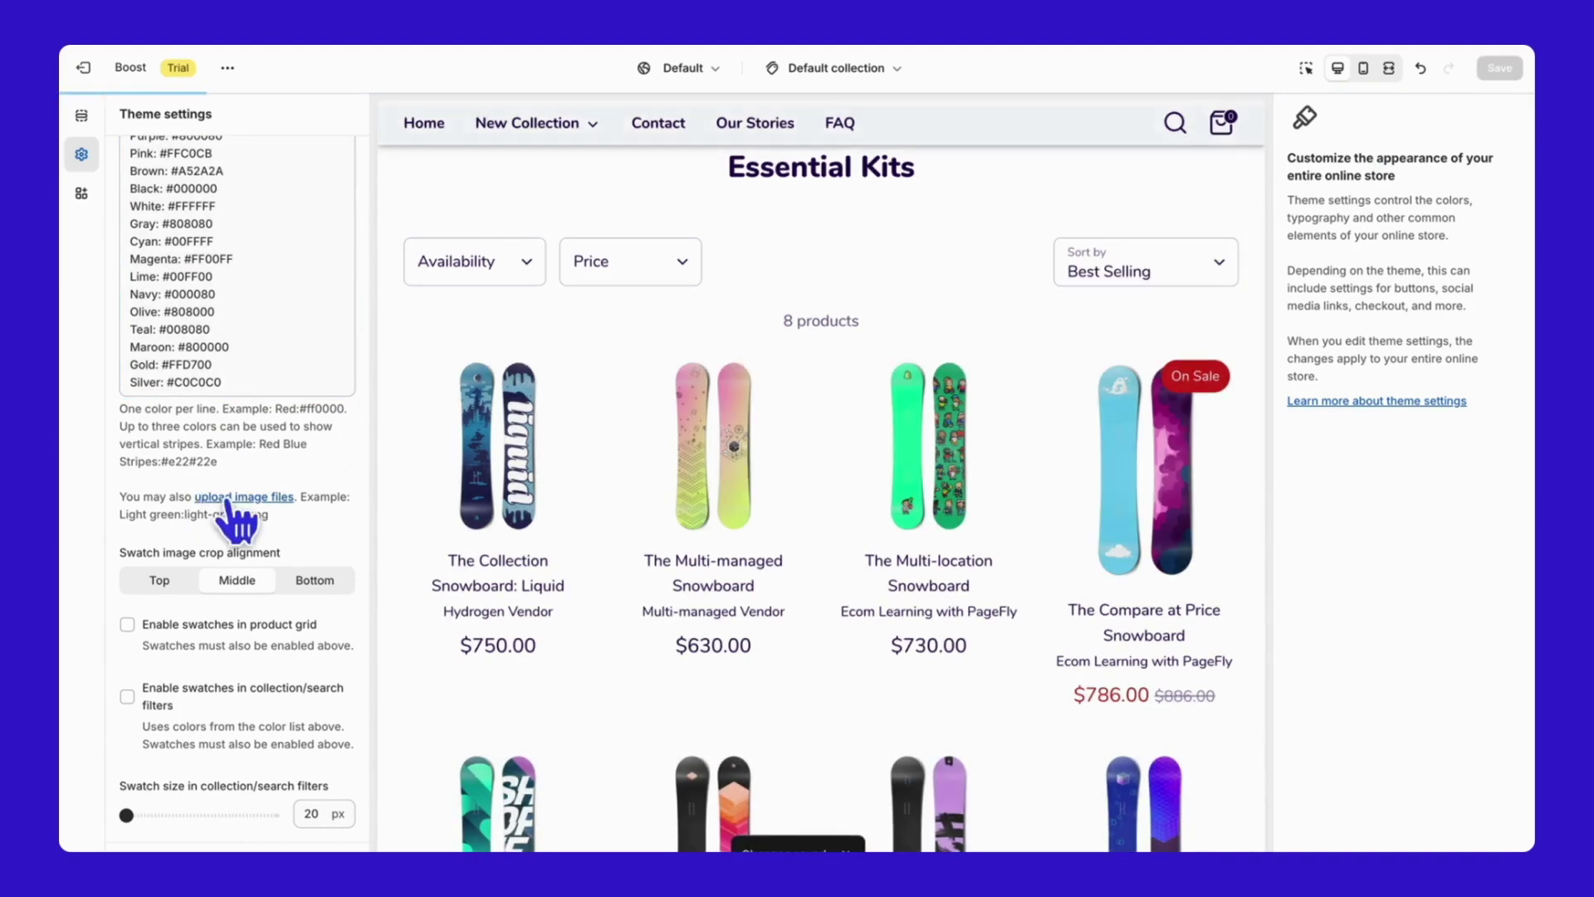
Check the color swatches in The Complete Snowboard's quick buy popup by switching its color to Blue, and close the popup
scroll(236, 498, up, 5)
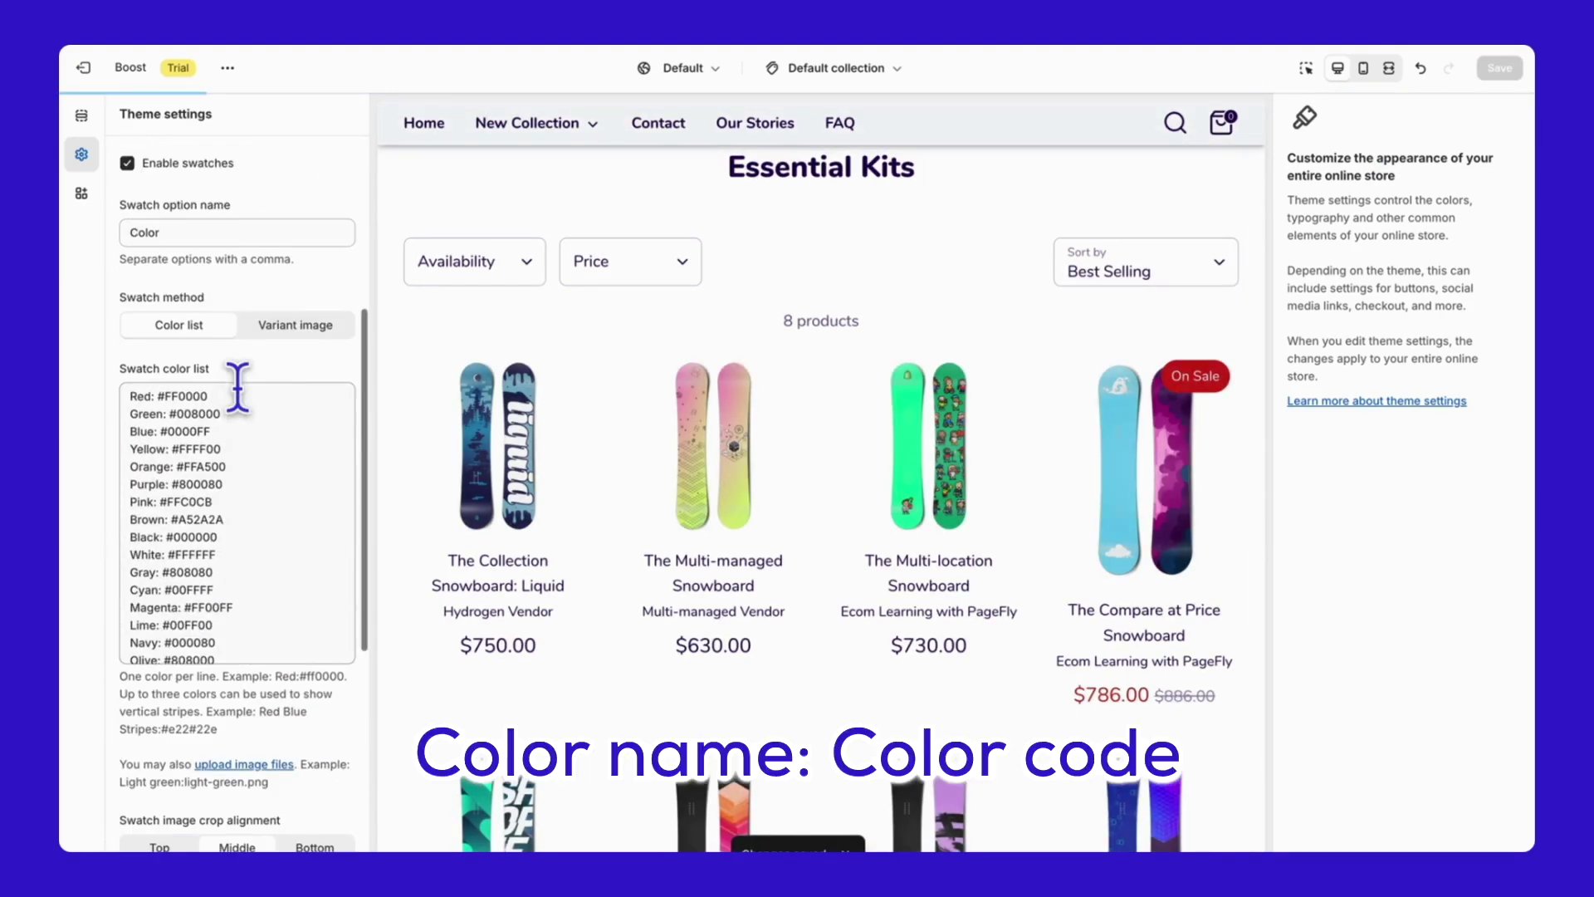
scroll(587, 526, down, 5)
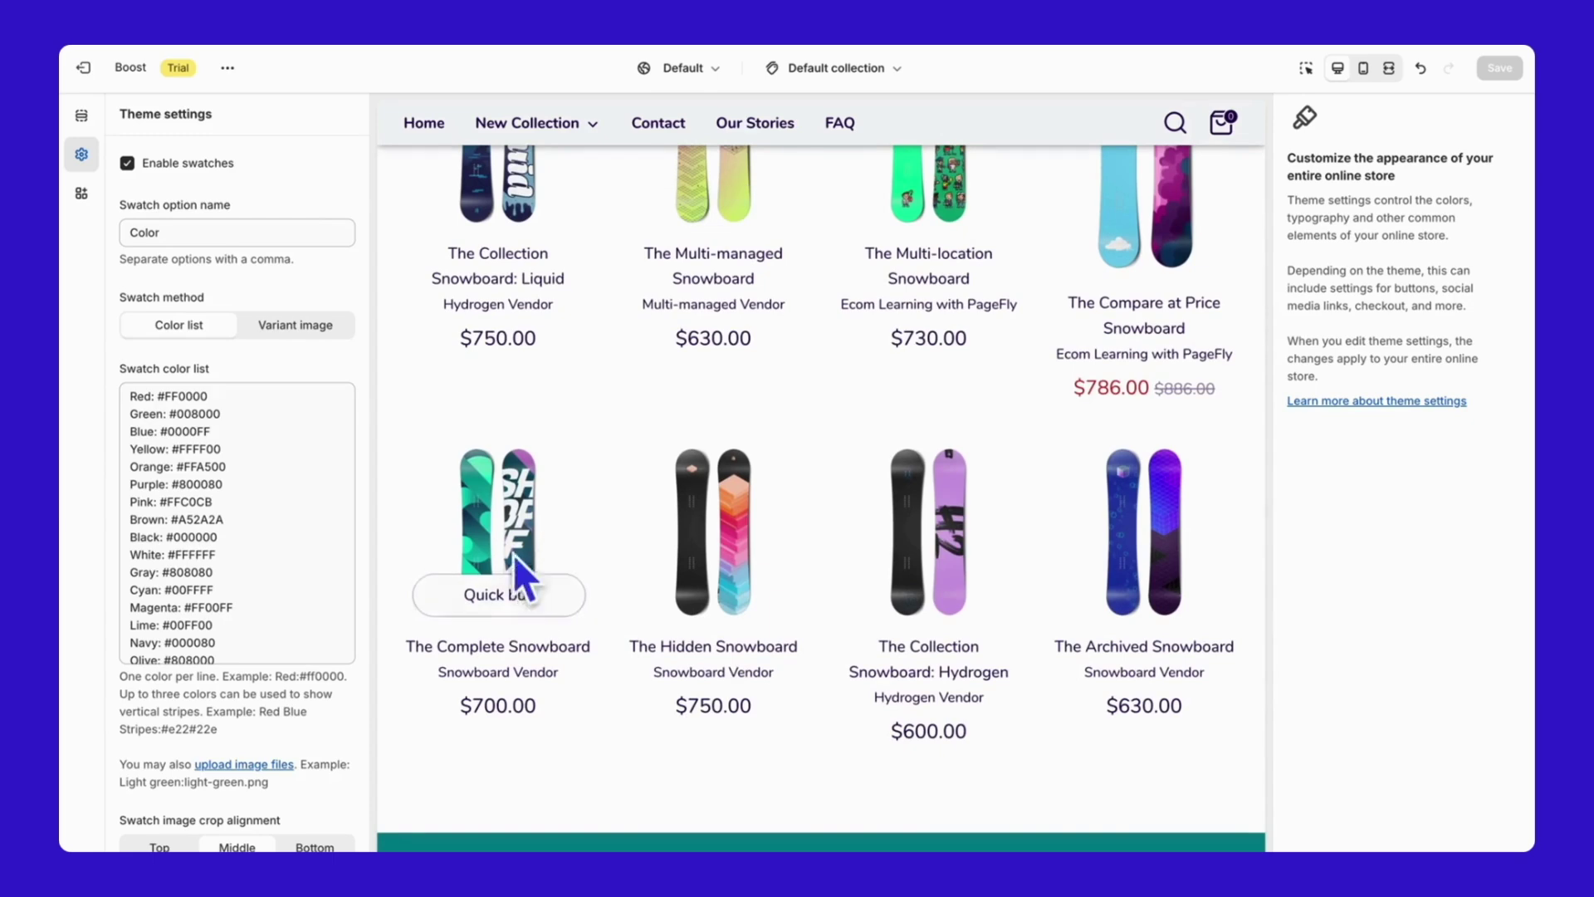
click(513, 573)
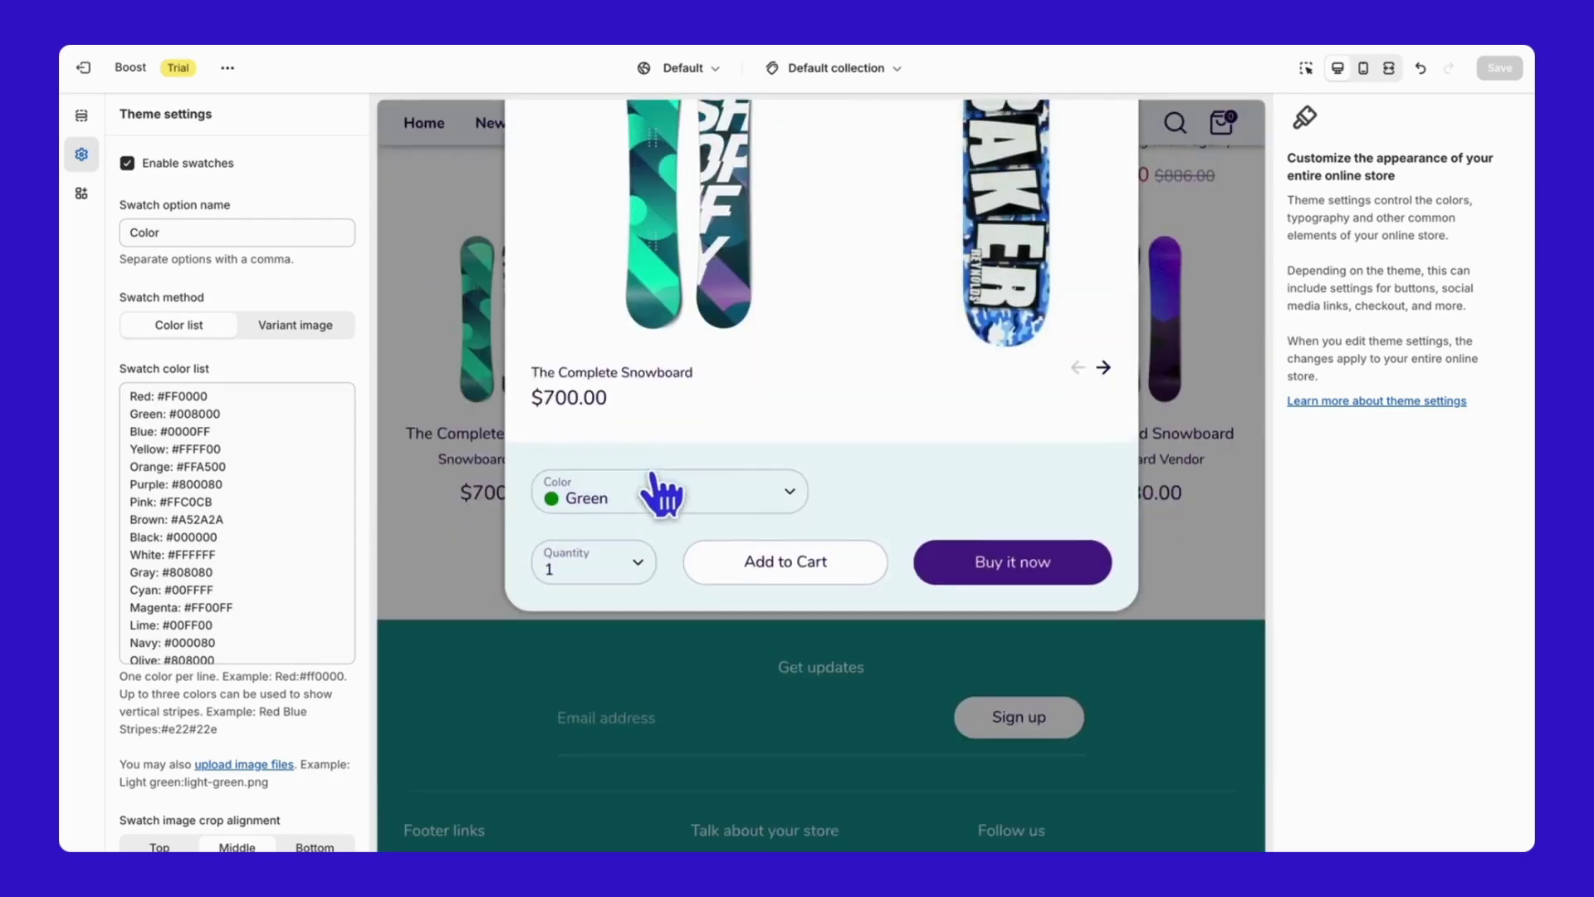
click(665, 702)
click(664, 651)
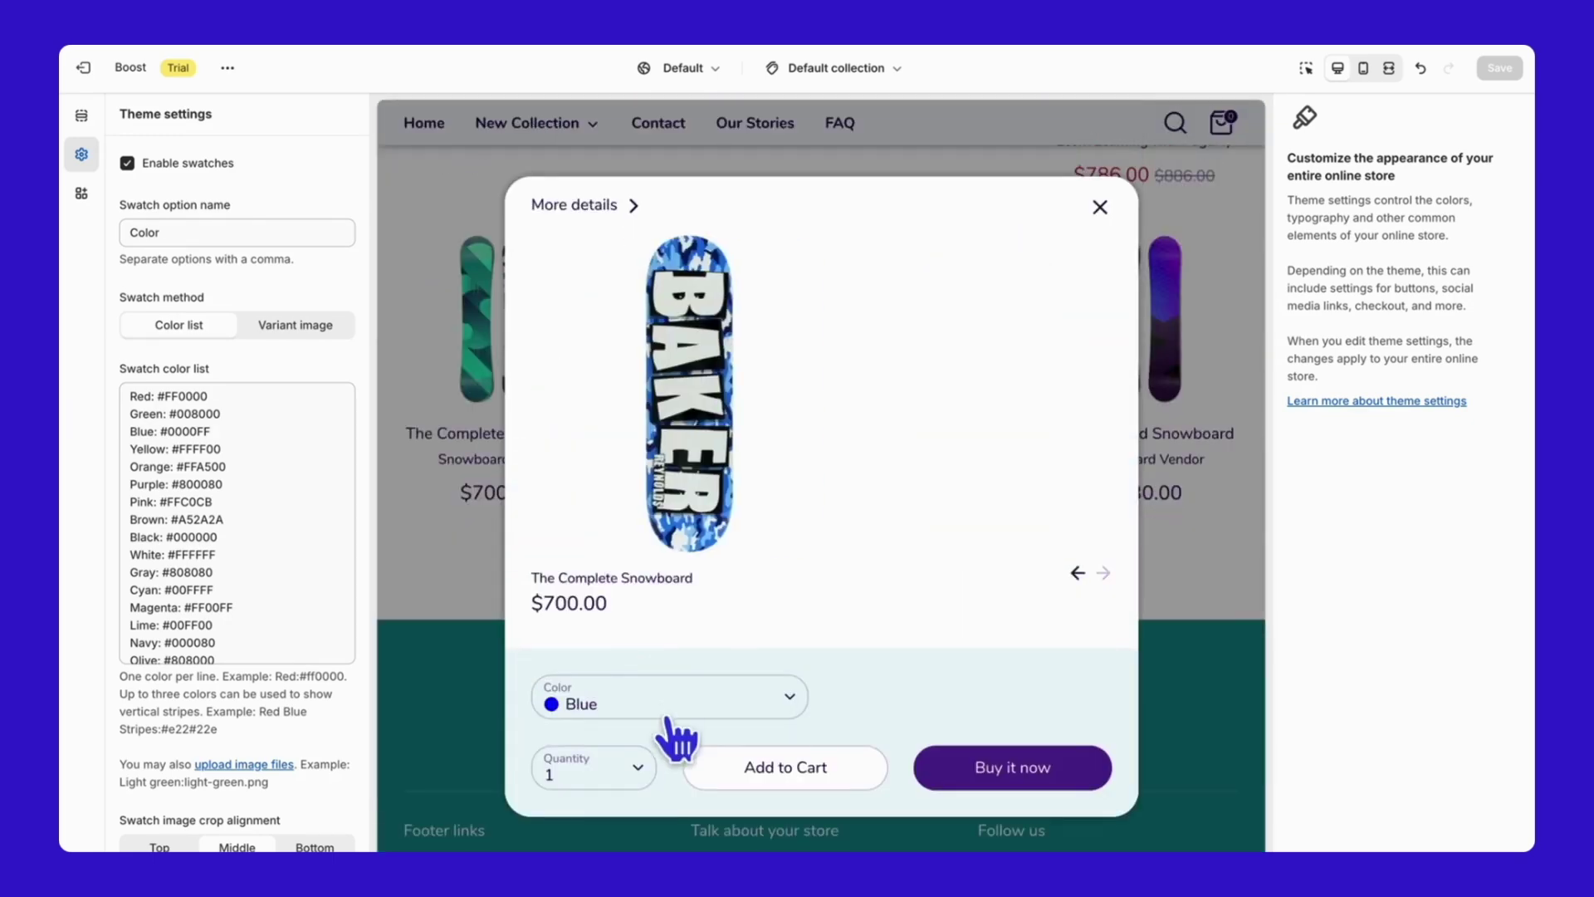
click(428, 328)
Set the swatch method to Variant image and copy the skate_board_navy file name from the store's uploaded image files
scroll(303, 454, down, 5)
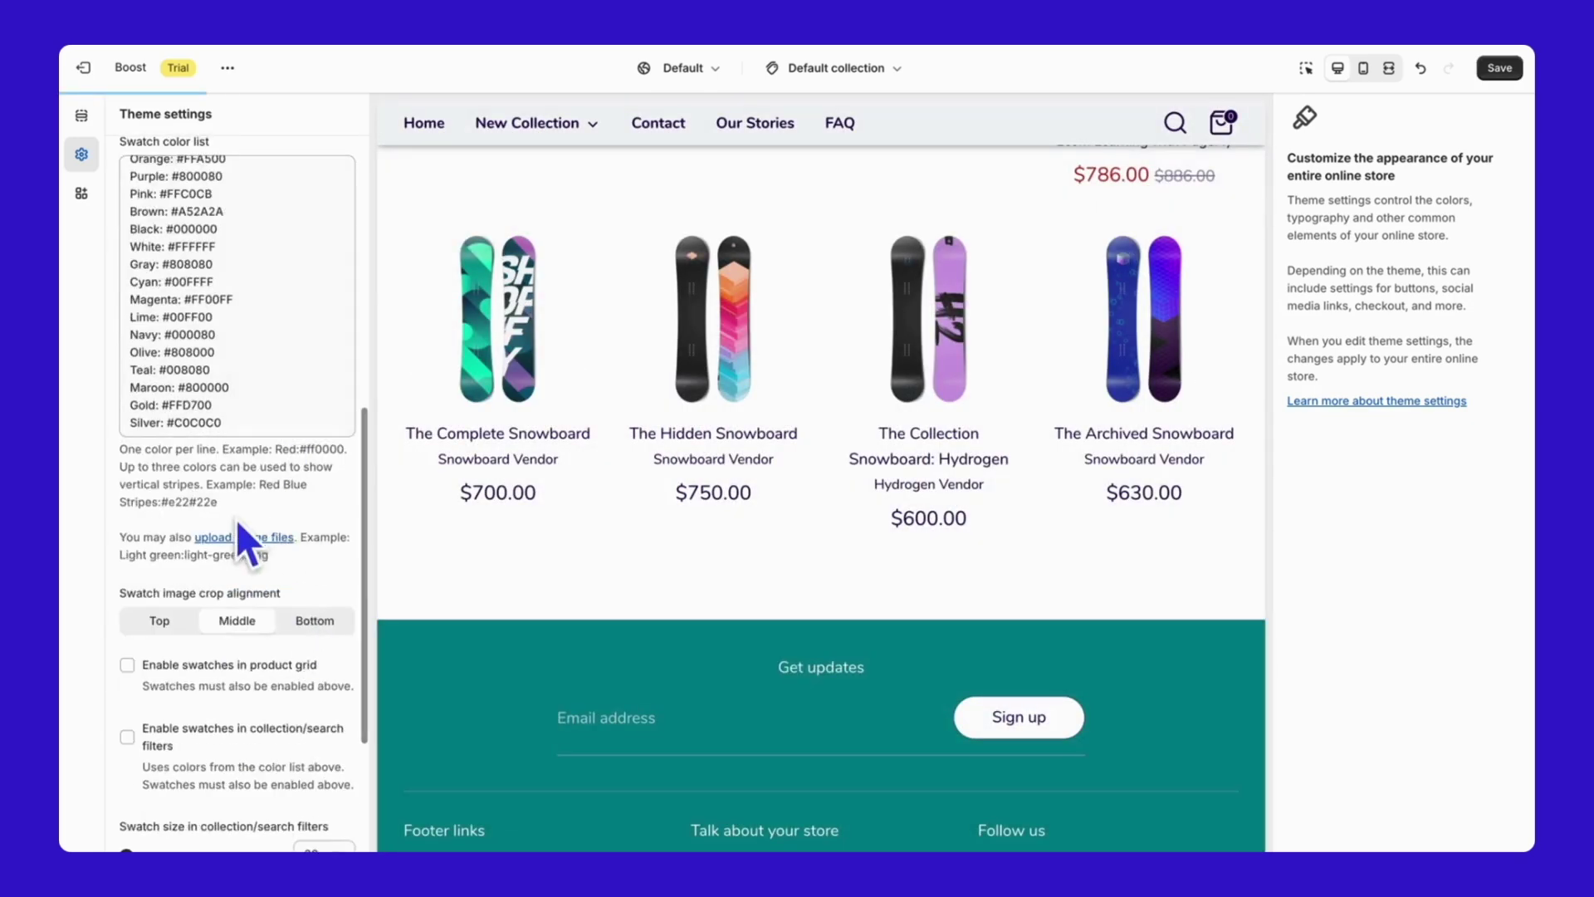
click(243, 538)
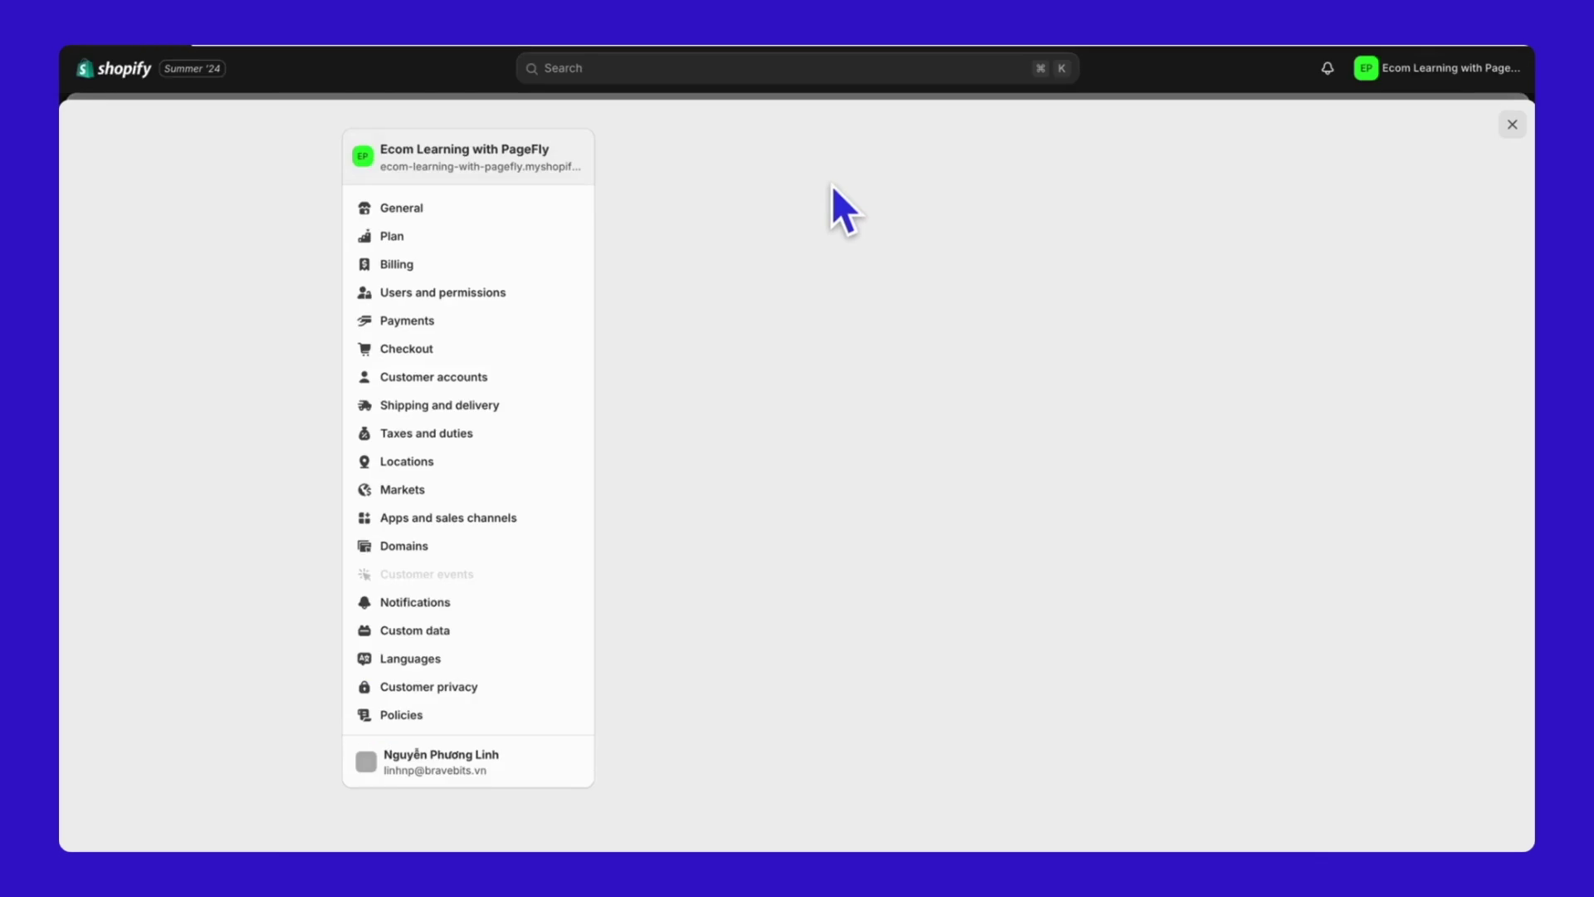
scroll(832, 186, down, 3)
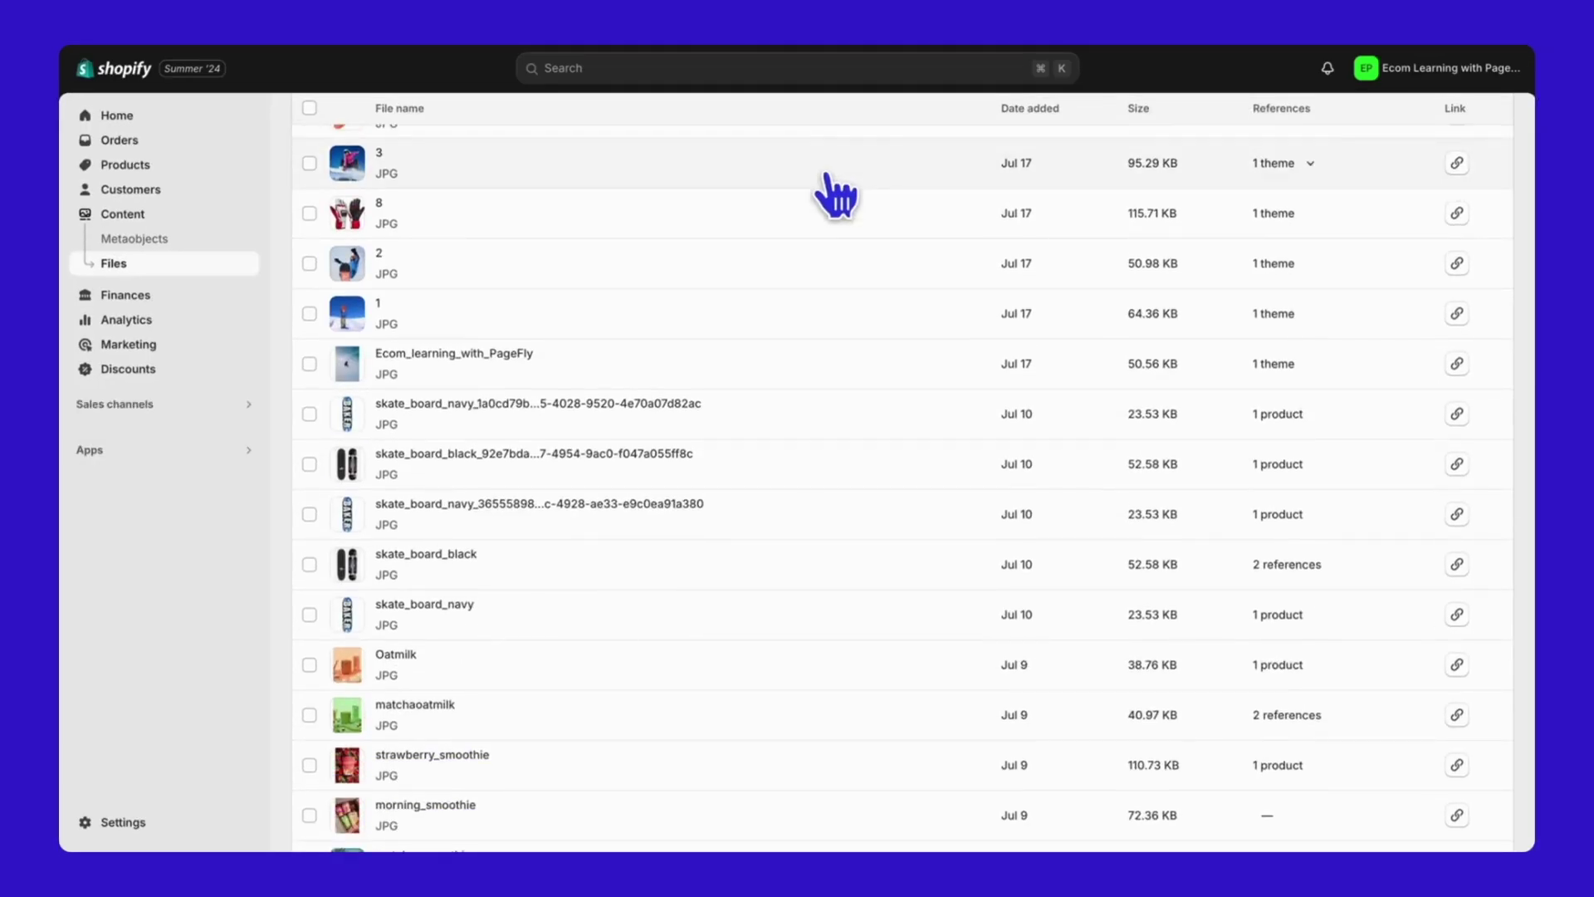
drag(376, 604, 484, 607)
click(486, 609)
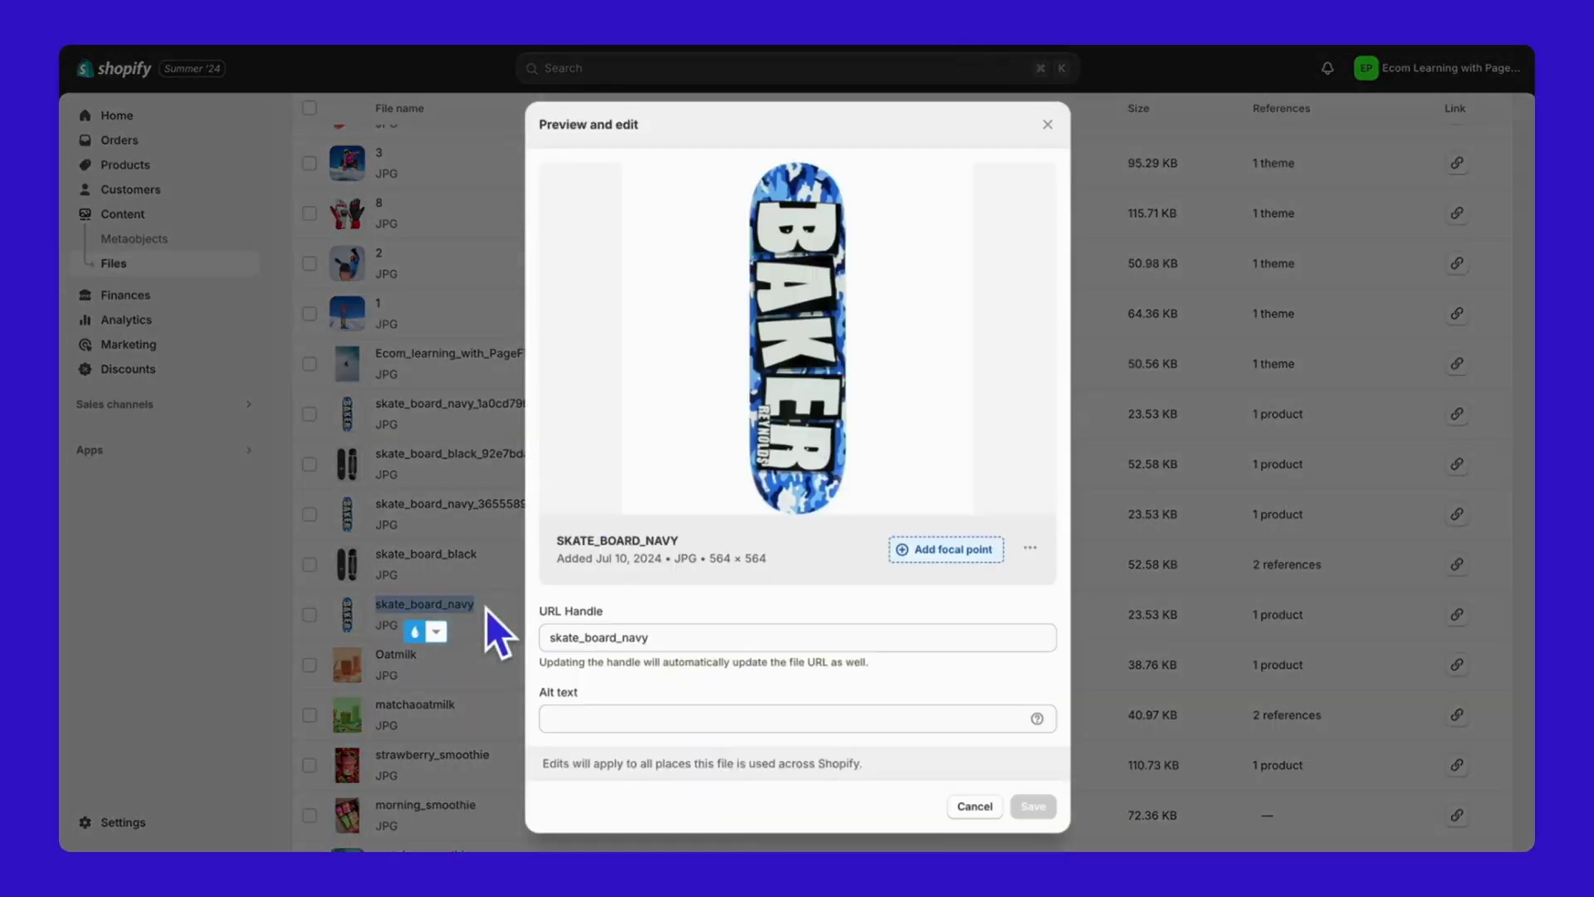
double_click(665, 635)
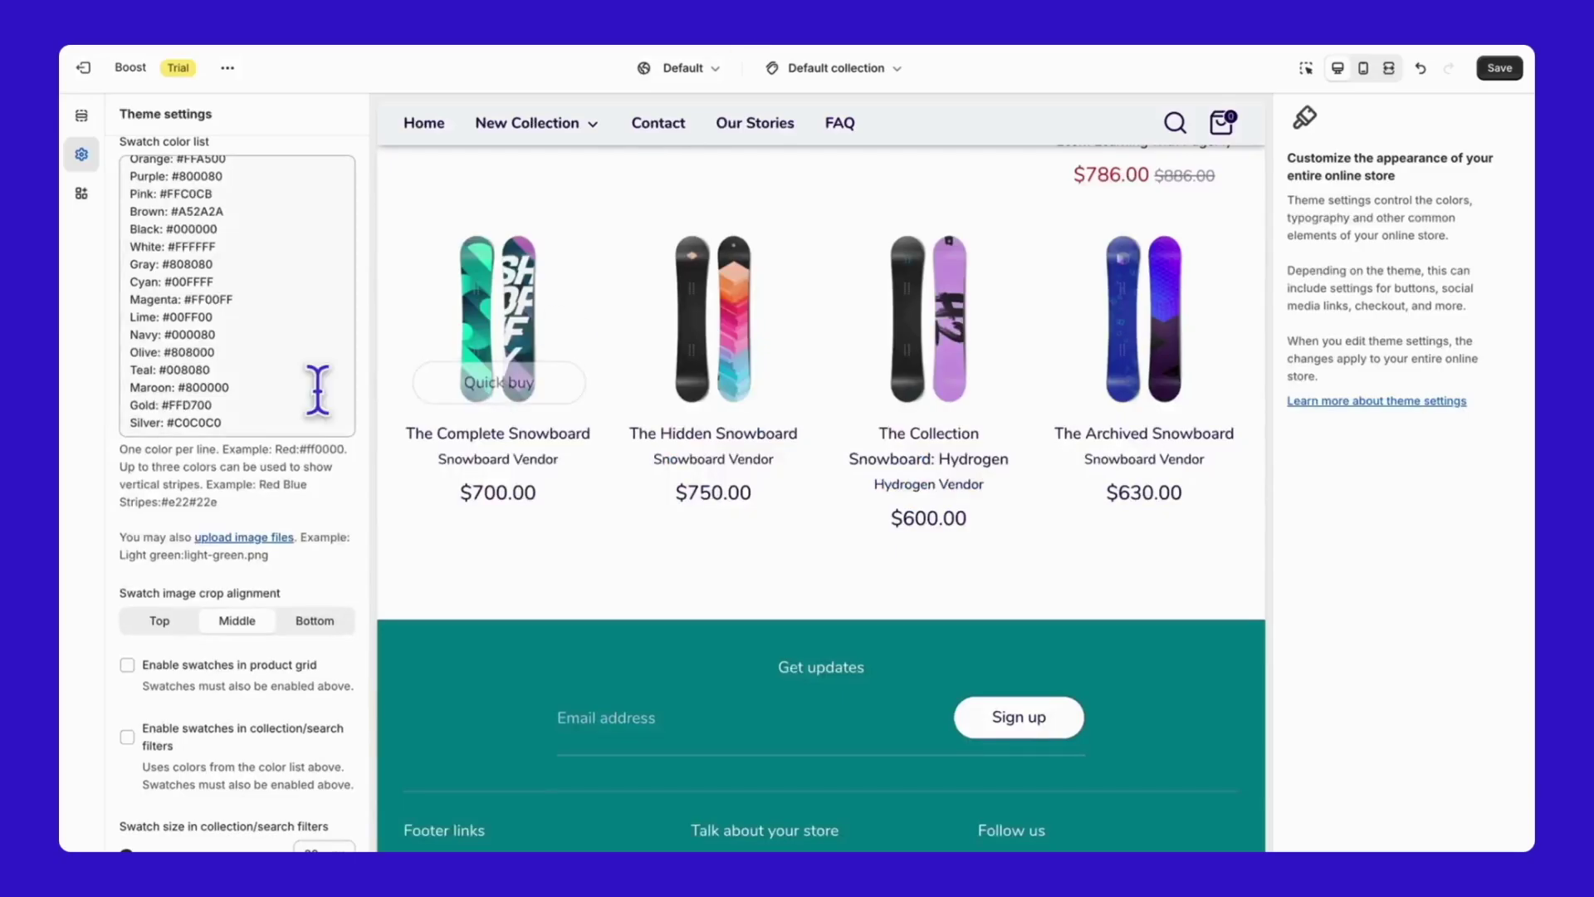
Add the line "Blue: skate_board_navy" at the end of the swatch color list and save the theme
key(ctrl+a)
key(ctrl+v)
scroll(282, 441, down, 2)
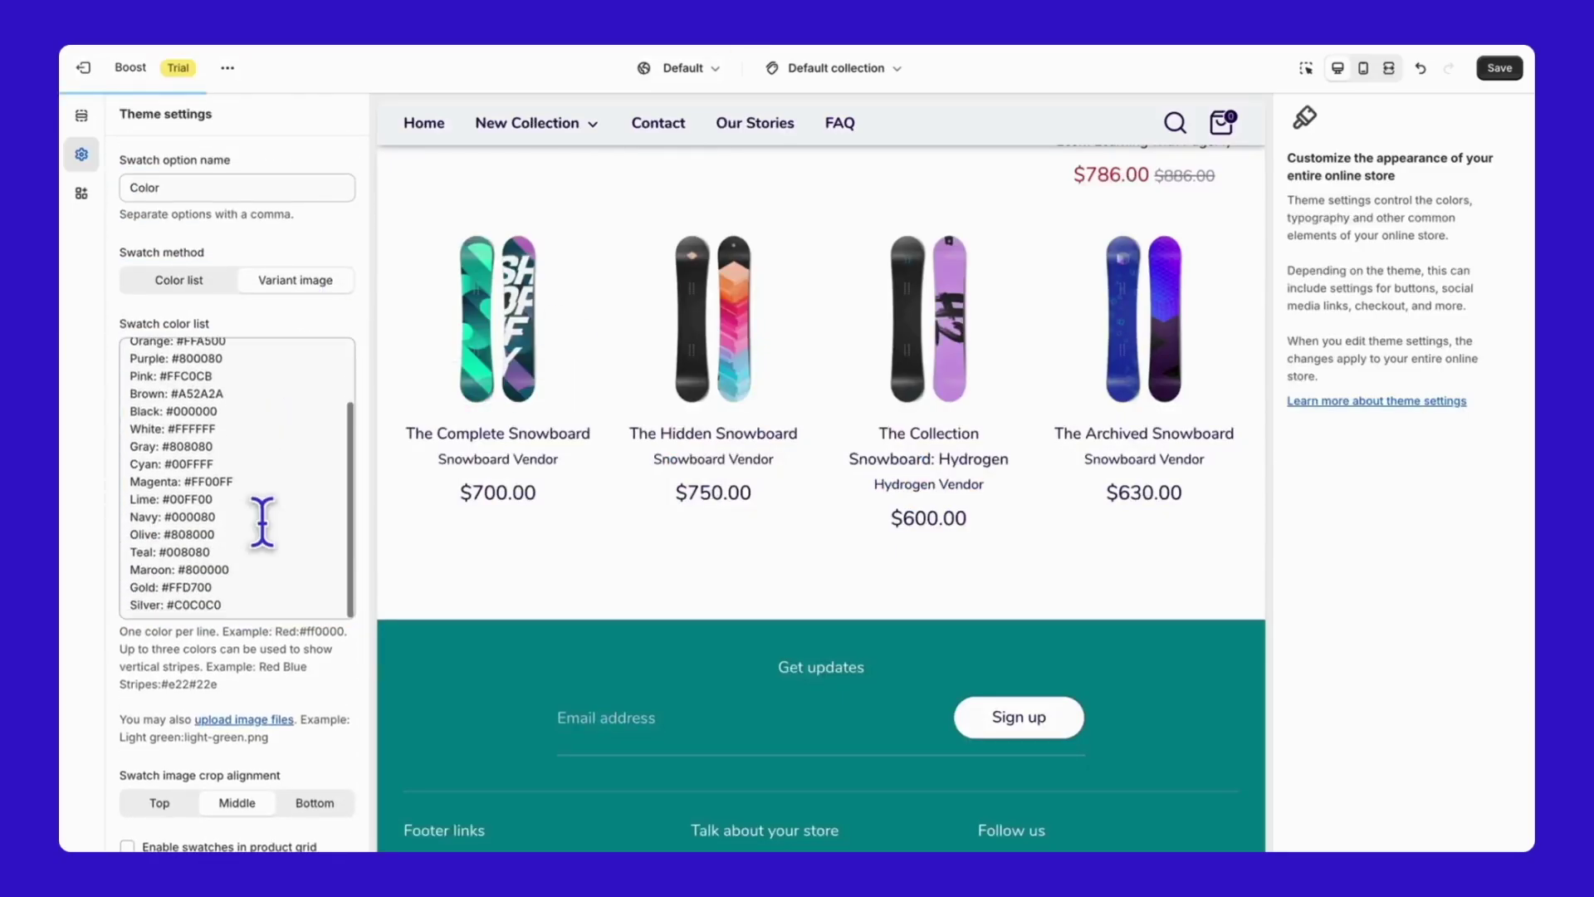
click(266, 599)
key(Return)
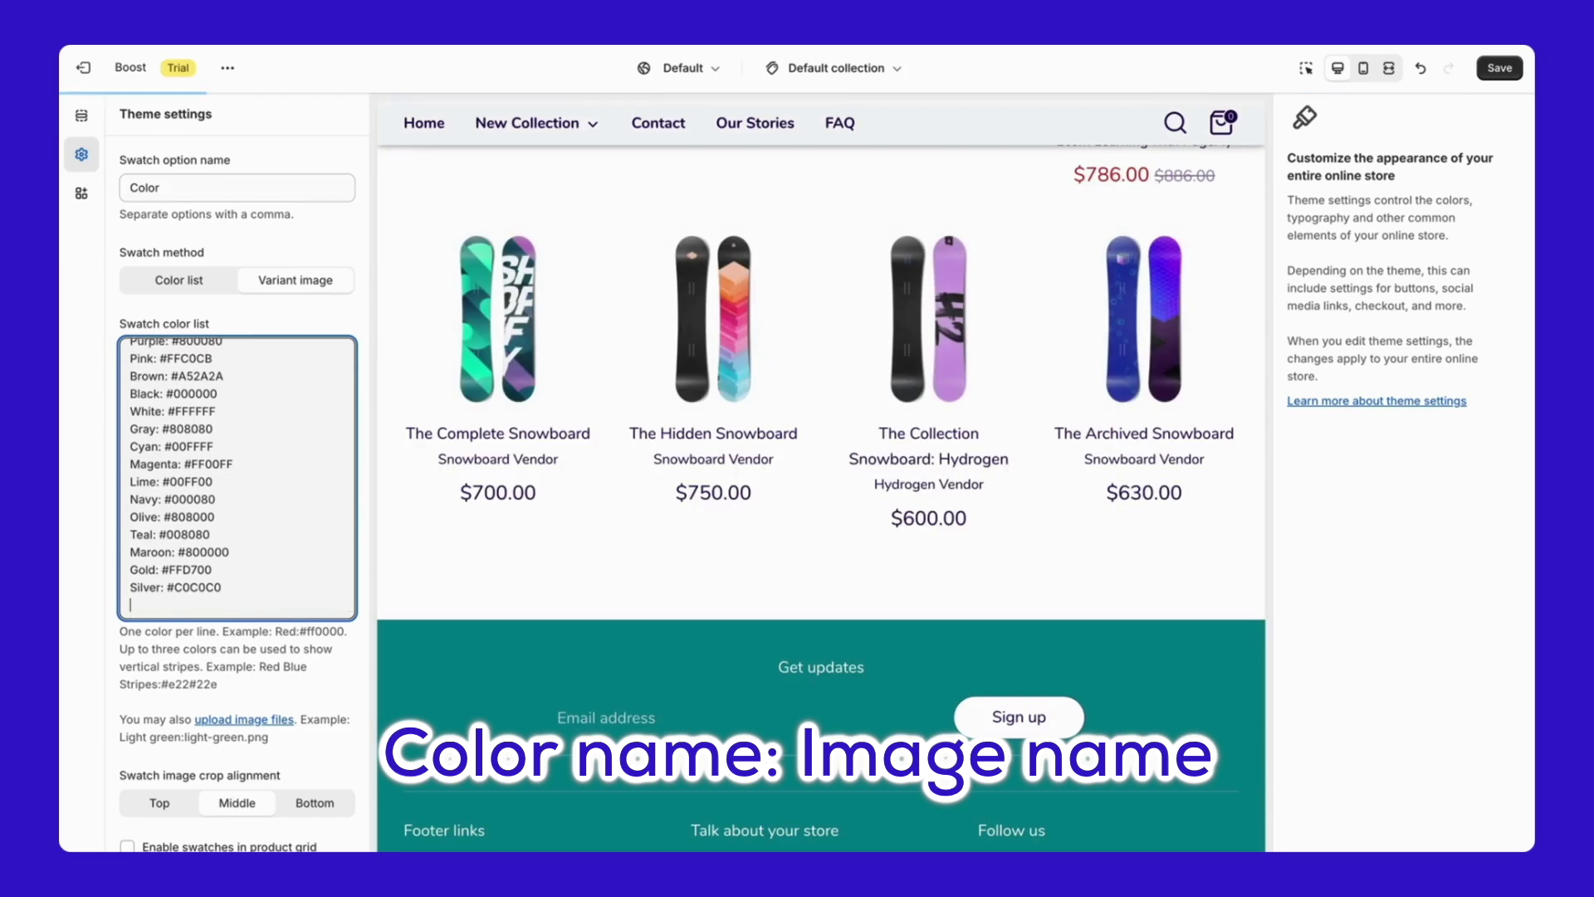
text(Blue: skate_board_navy)
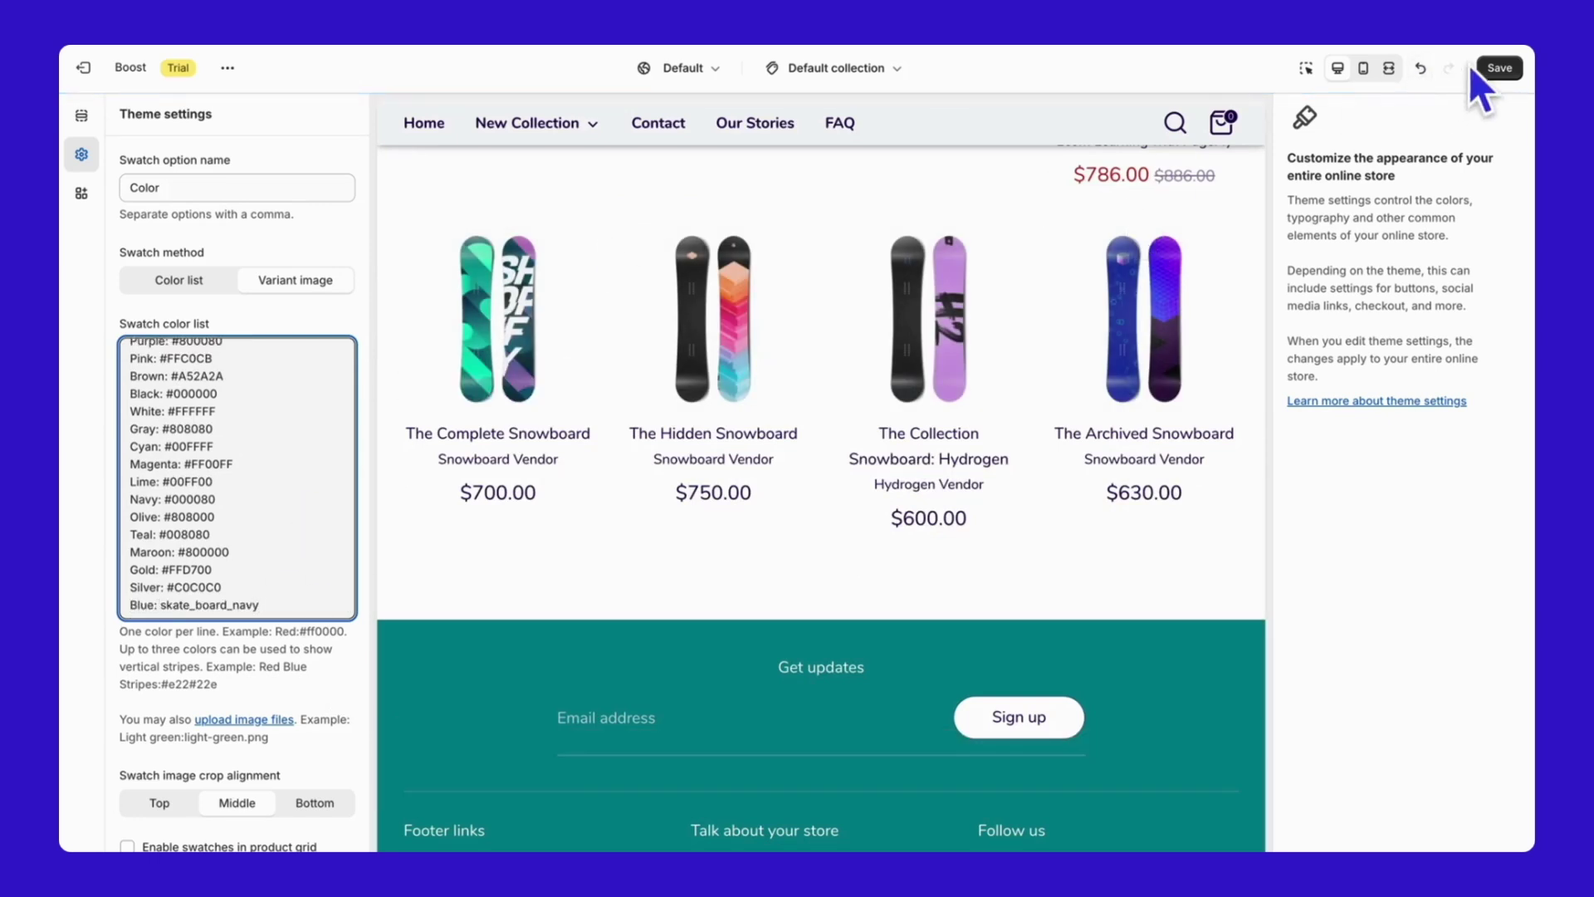
click(1500, 67)
Delete the "Blue: #0000FF" line from the swatch color list and save the theme
scroll(186, 465, up, 3)
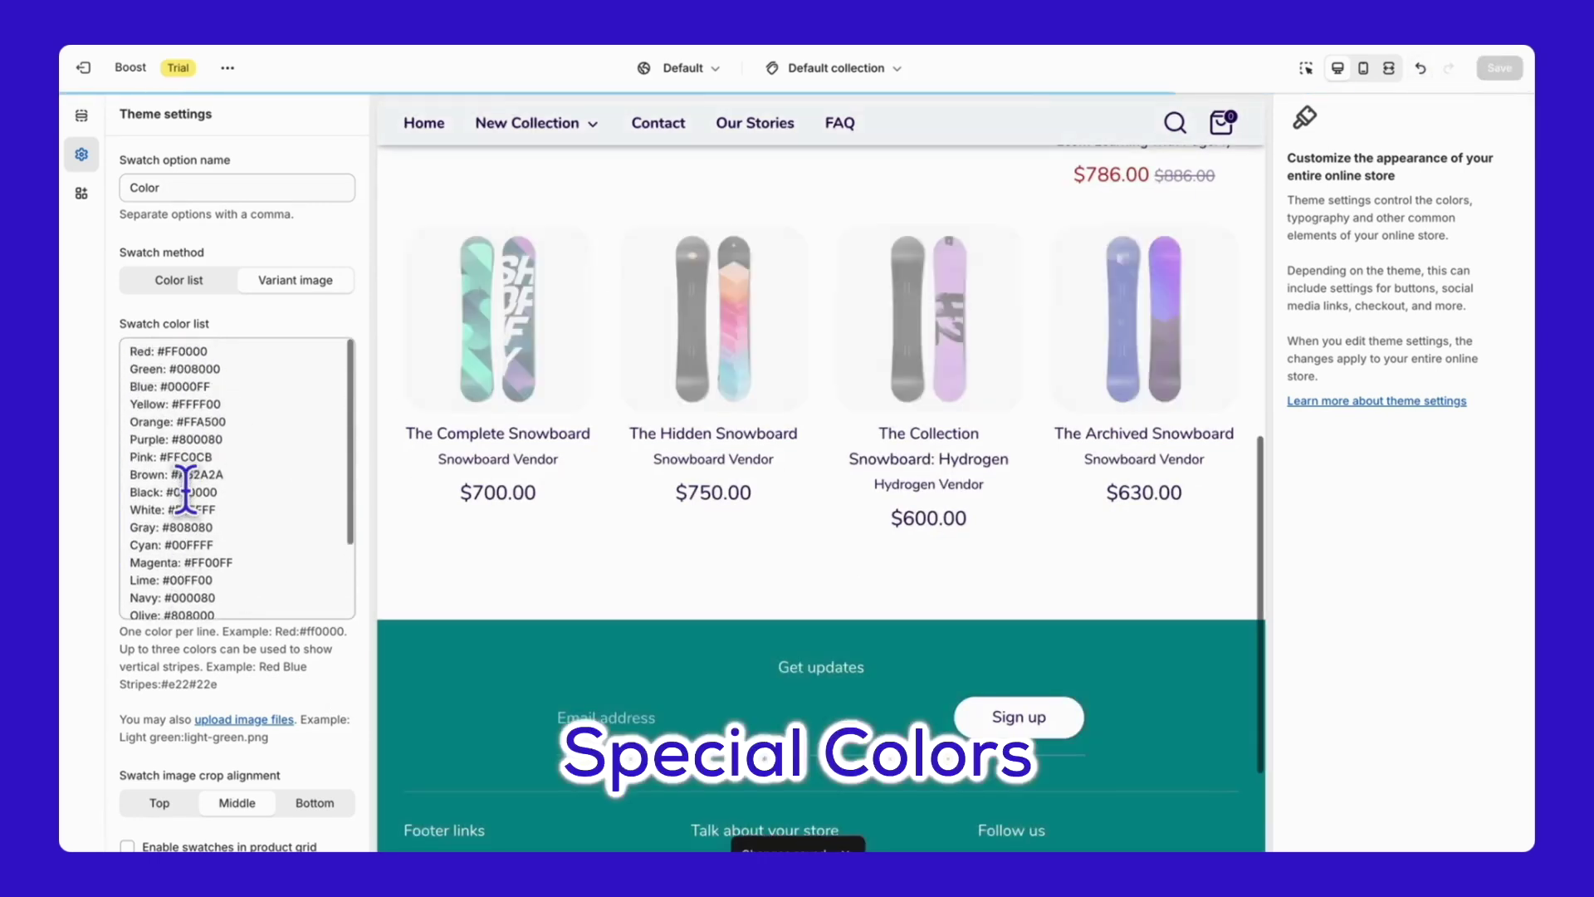
double_click(174, 386)
key(BackSpace)
key(BackSpace)
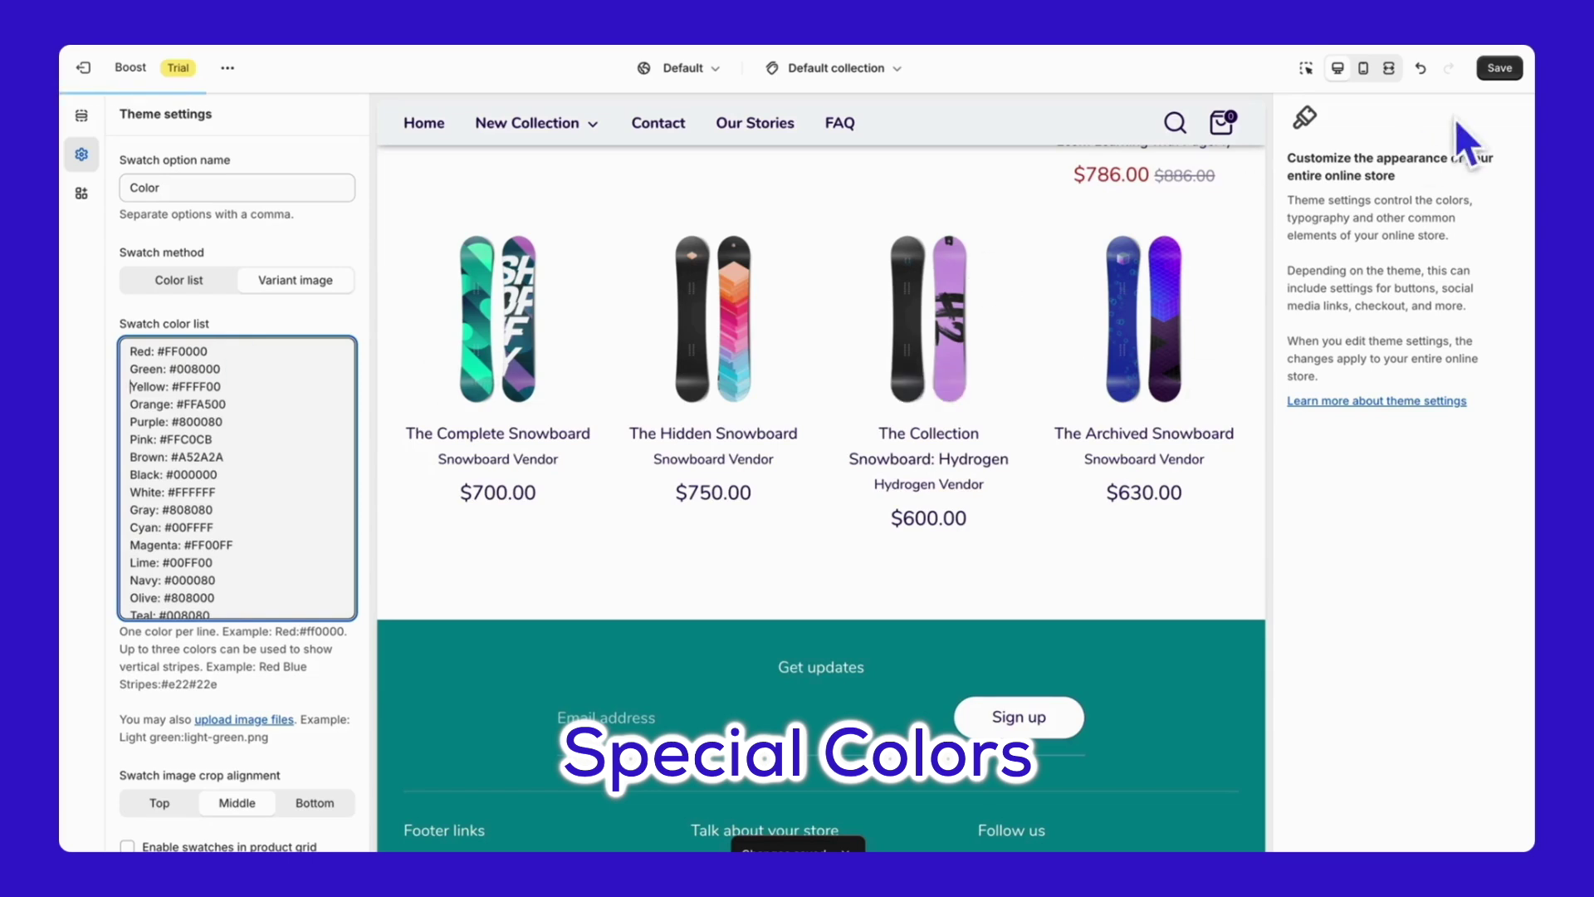
click(1500, 68)
Examine the Blue and Green image swatches in The Complete Snowboard's quick buy color options and close the popup
scroll(532, 457, down, 4)
click(508, 581)
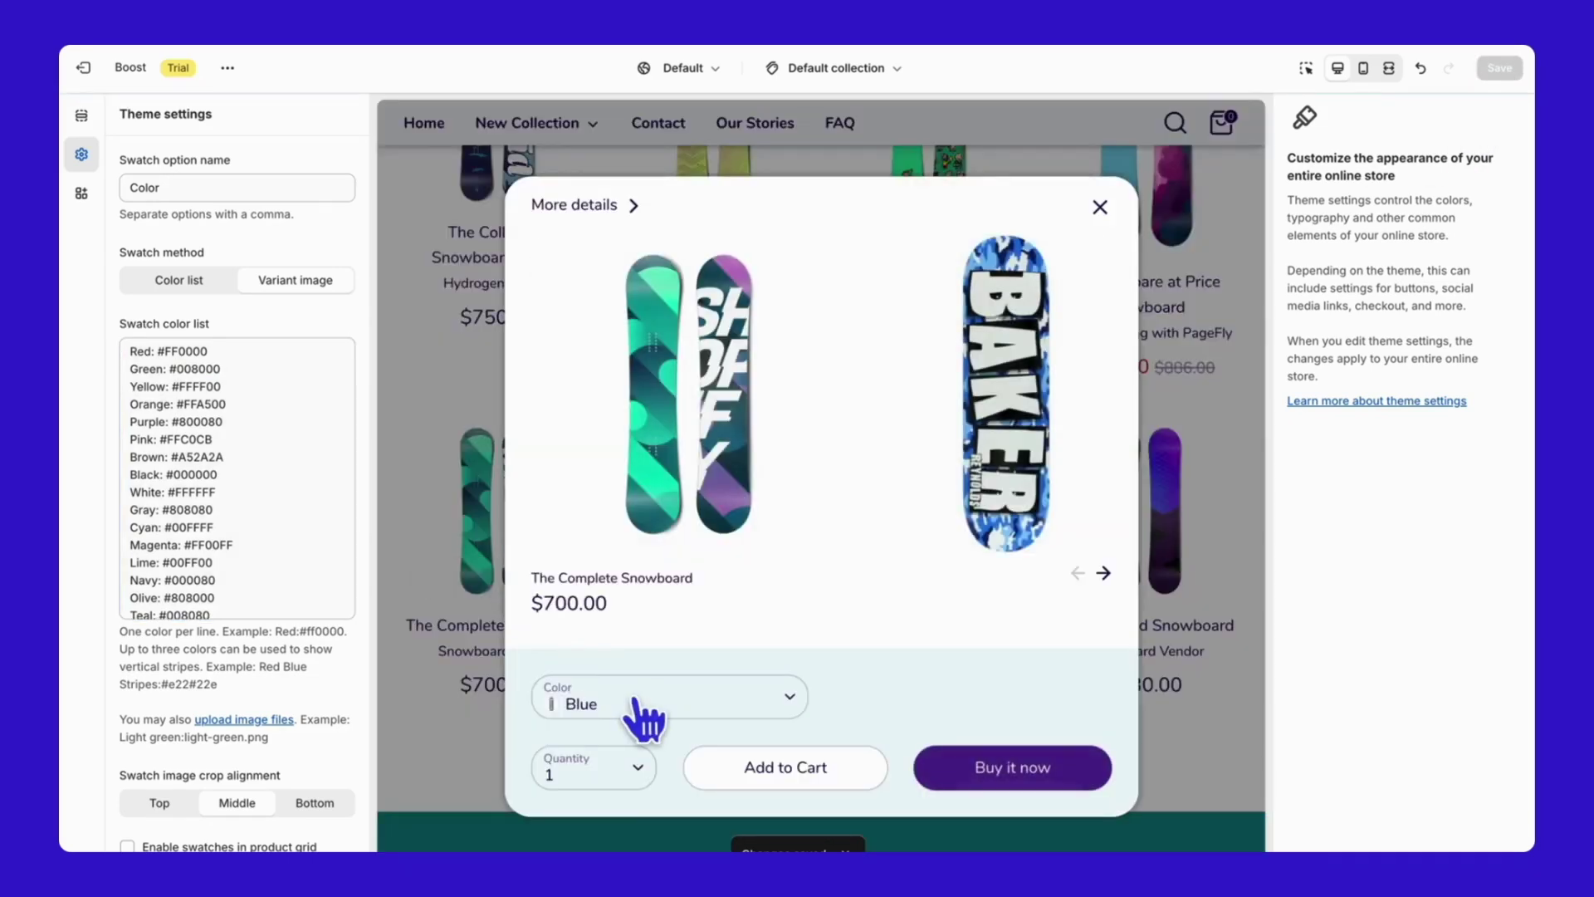
click(639, 700)
click(647, 656)
click(651, 706)
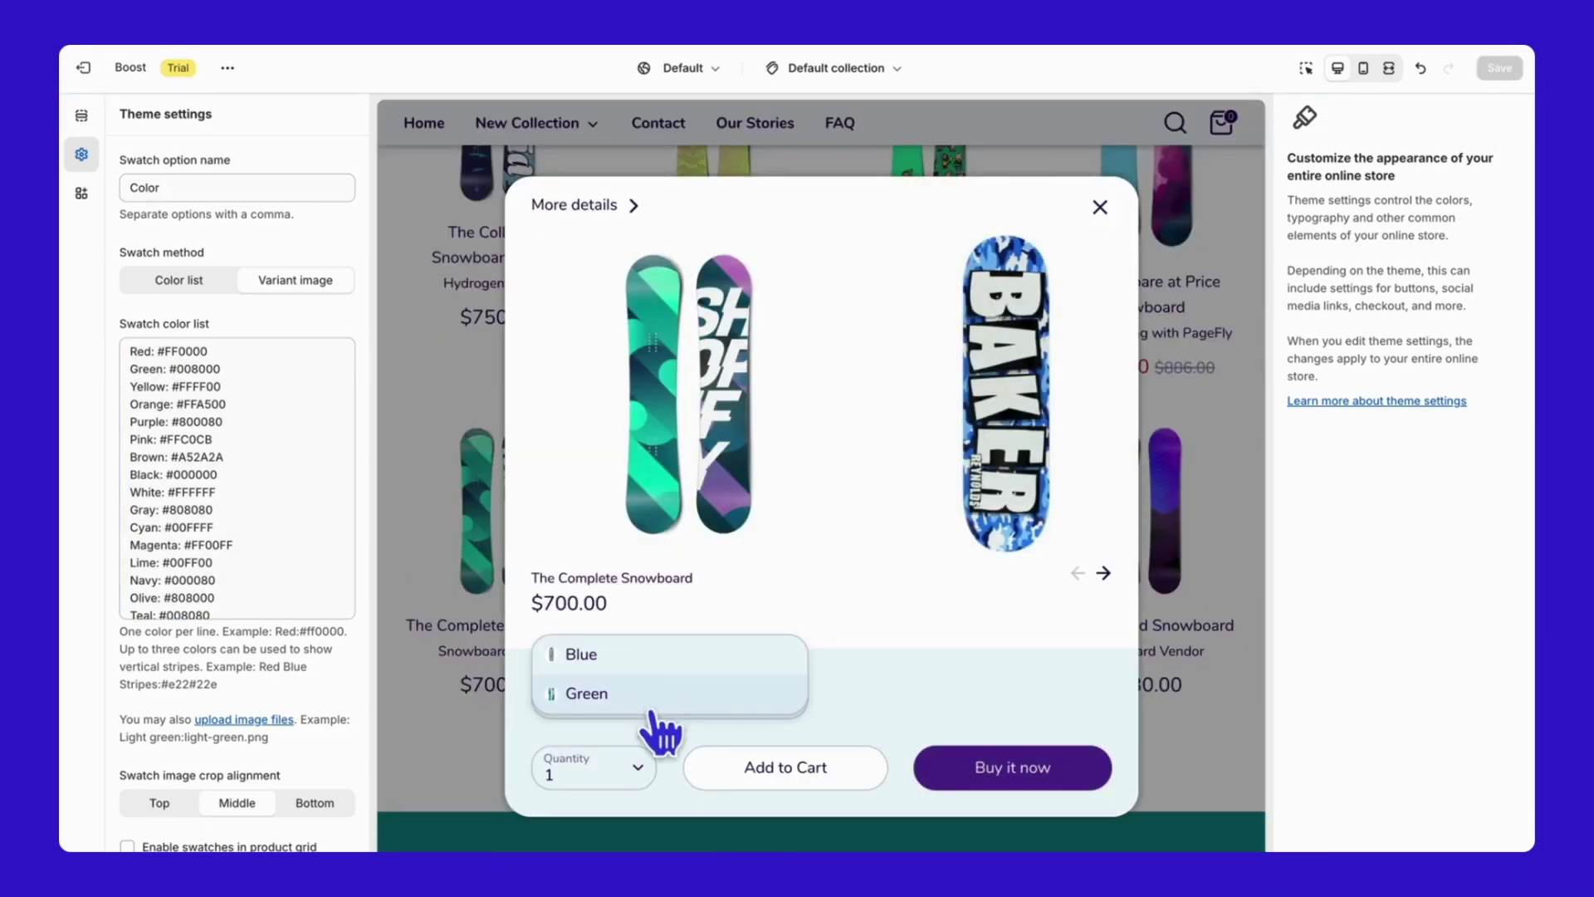
click(628, 653)
click(465, 715)
Enable swatches in the product grid and in the collection/search filters, and check the filters and product cards in the preview
scroll(213, 676, down, 6)
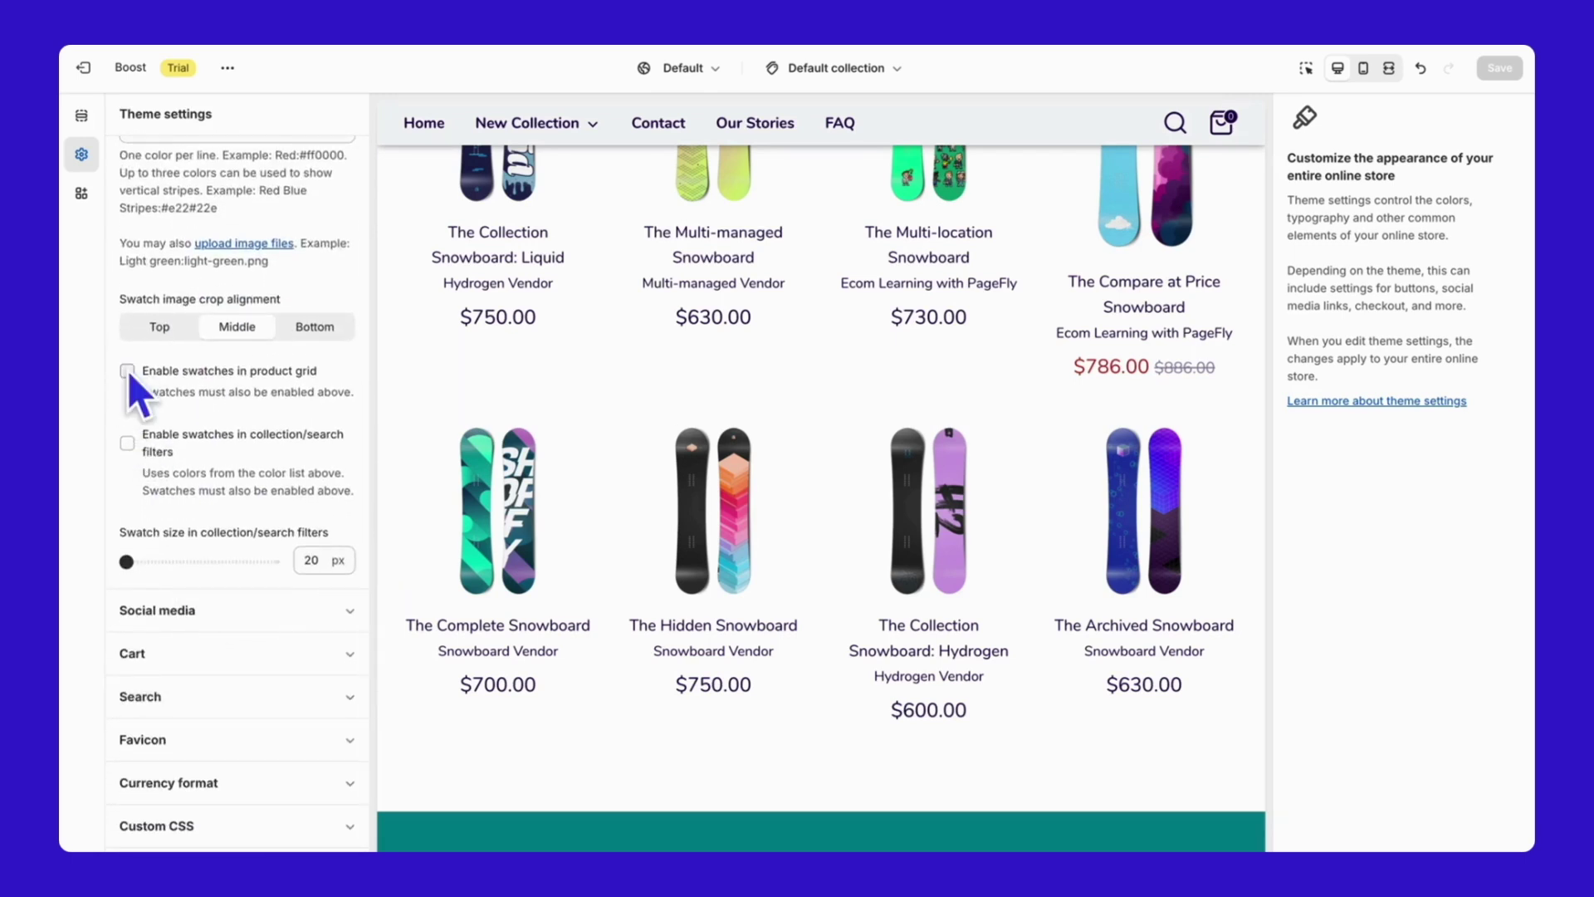
click(127, 371)
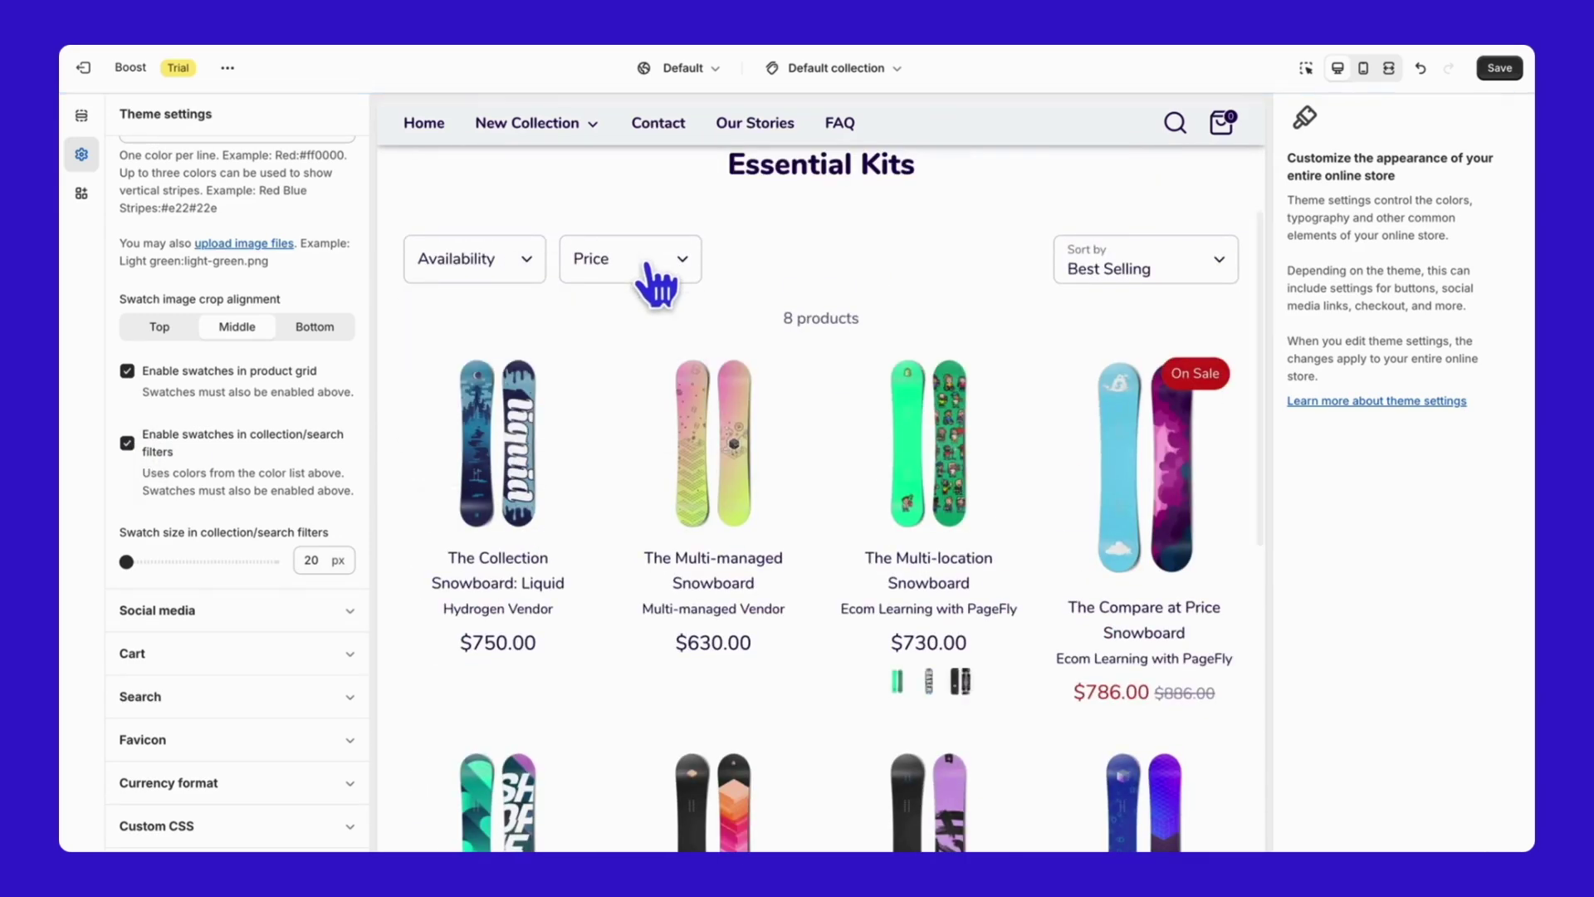
click(652, 270)
click(1130, 257)
click(712, 508)
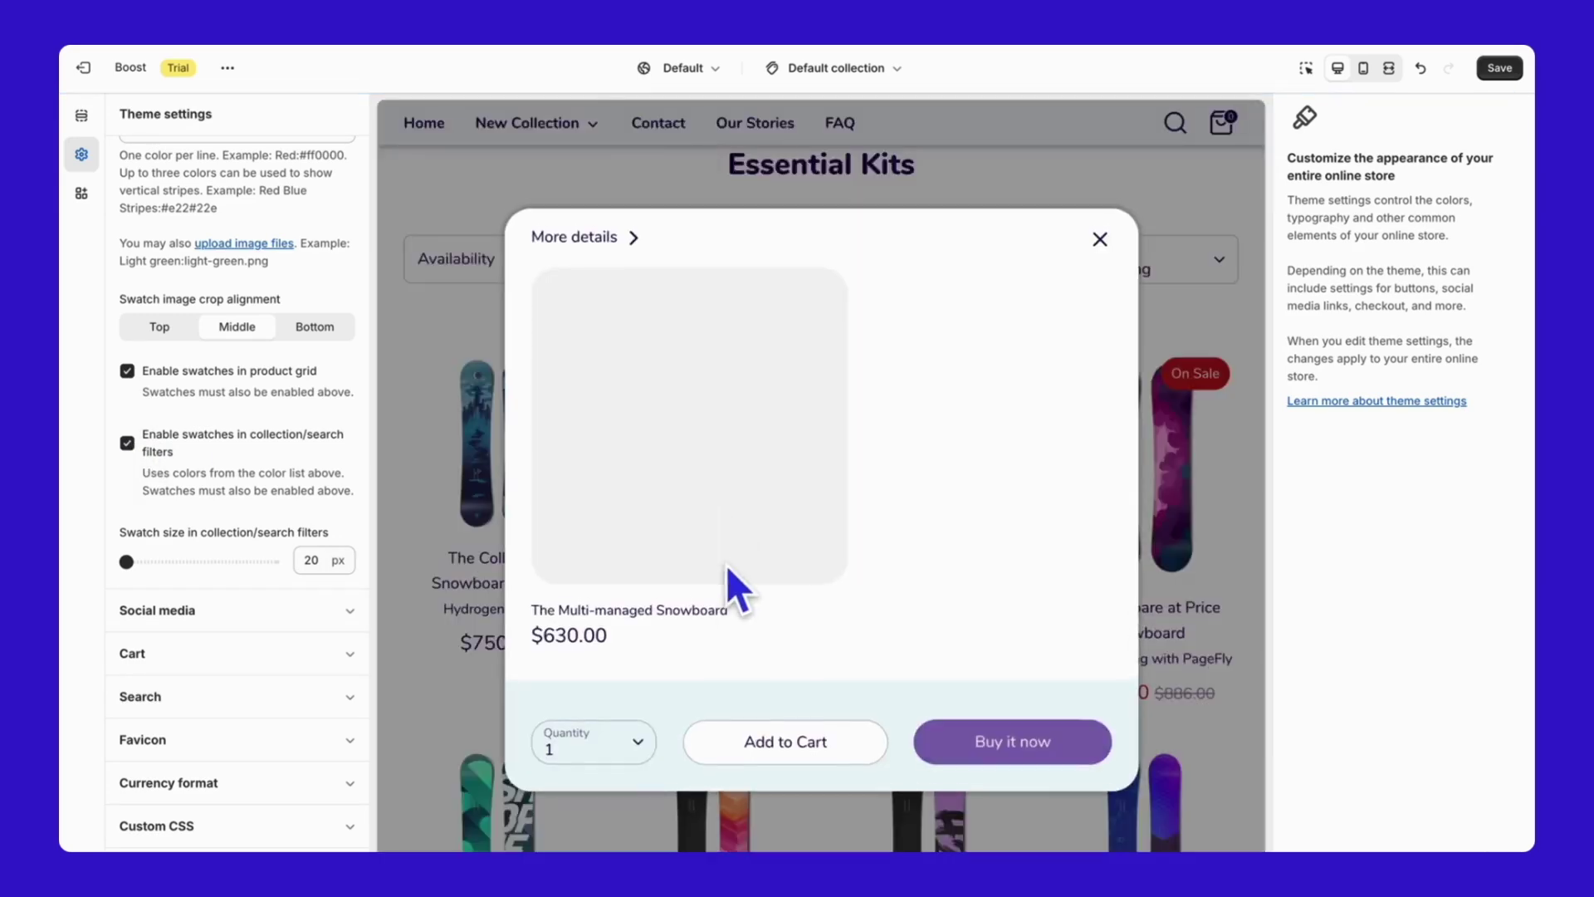
click(1101, 241)
scroll(663, 696, down, 3)
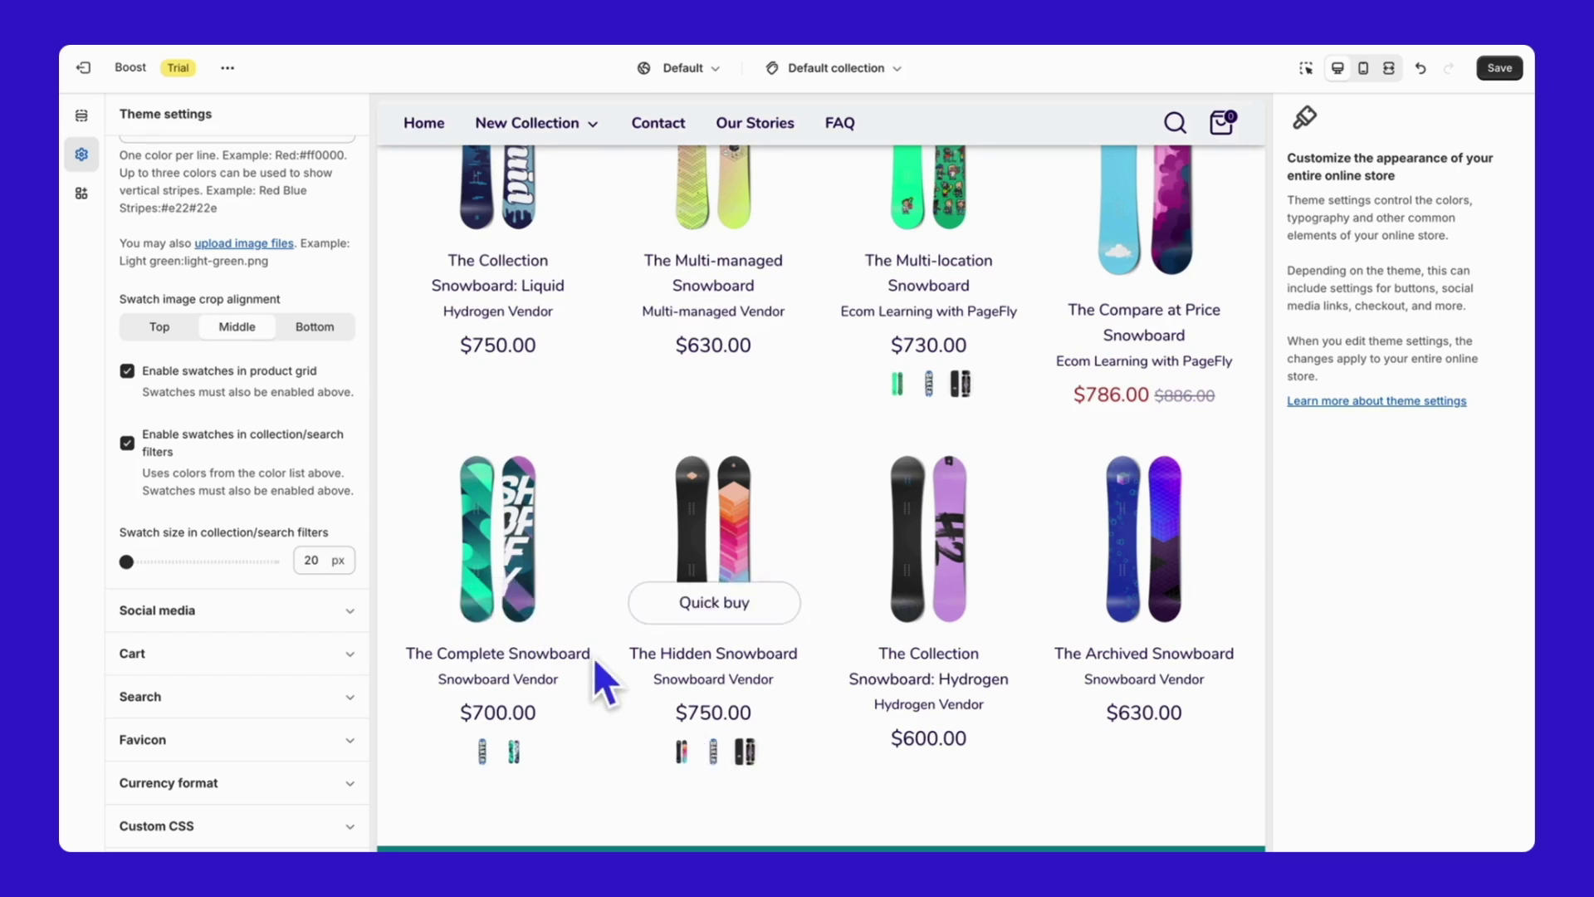
Disable swatches in the collection/search filters and in the product grid, and check the product cards
click(247, 438)
click(254, 374)
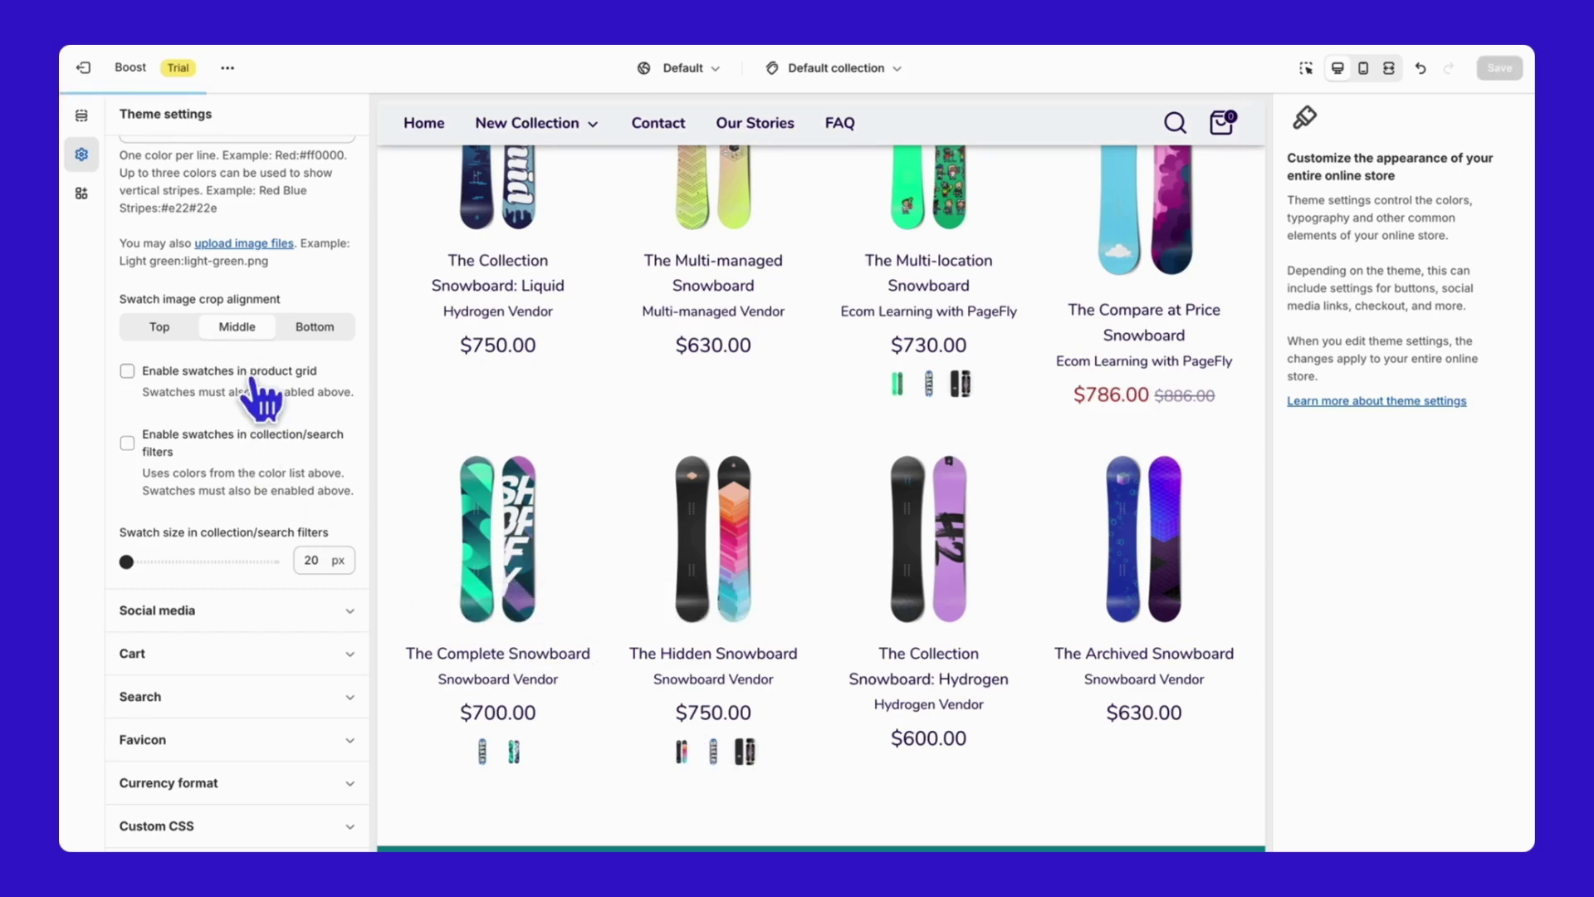
scroll(779, 565, down, 2)
Re-enable swatches in the product grid and in the collection/search filters, and save the theme
click(218, 373)
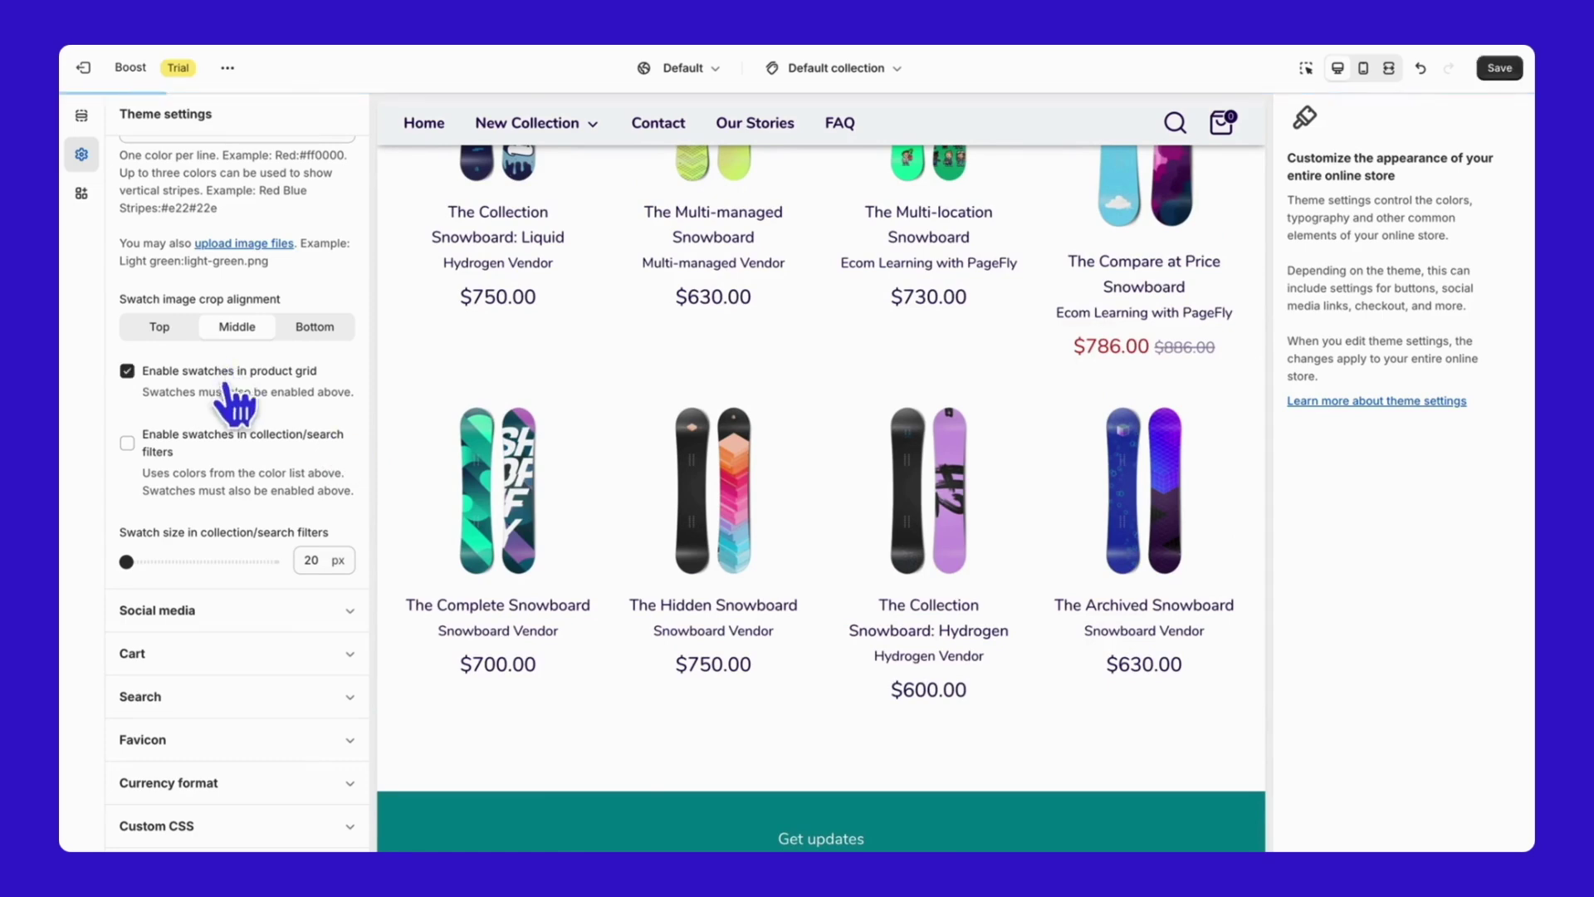
click(204, 447)
click(1499, 67)
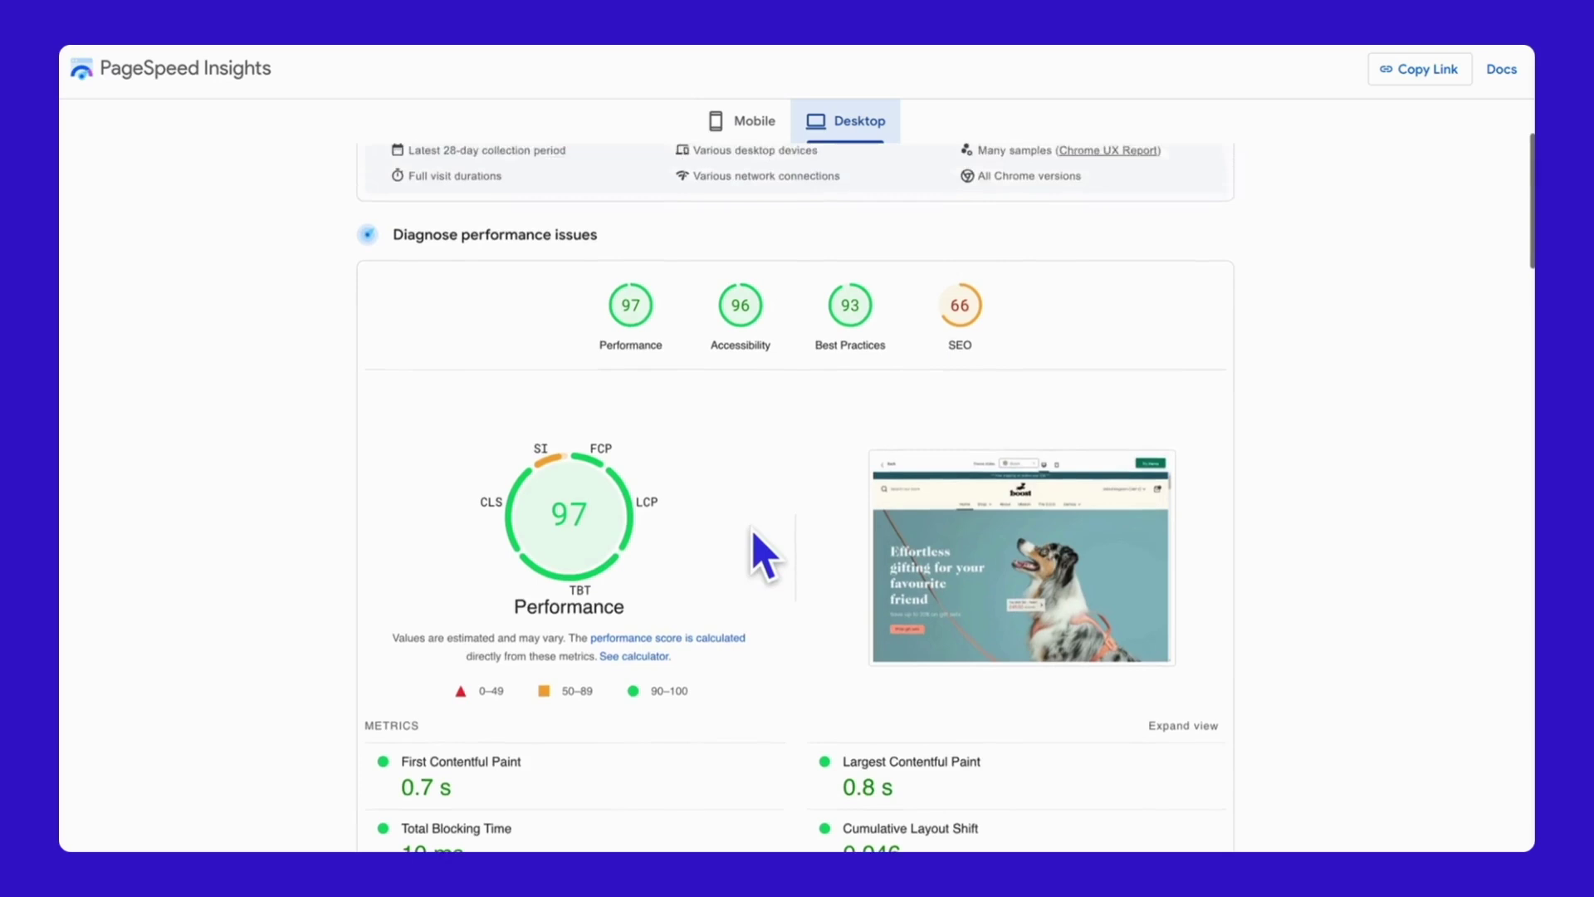
Switch to PageSpeed Insights and review the desktop and mobile reports for the Boost theme's Bloom preview, including diagnostics, accessibility and SEO
scroll(752, 531, down, 10)
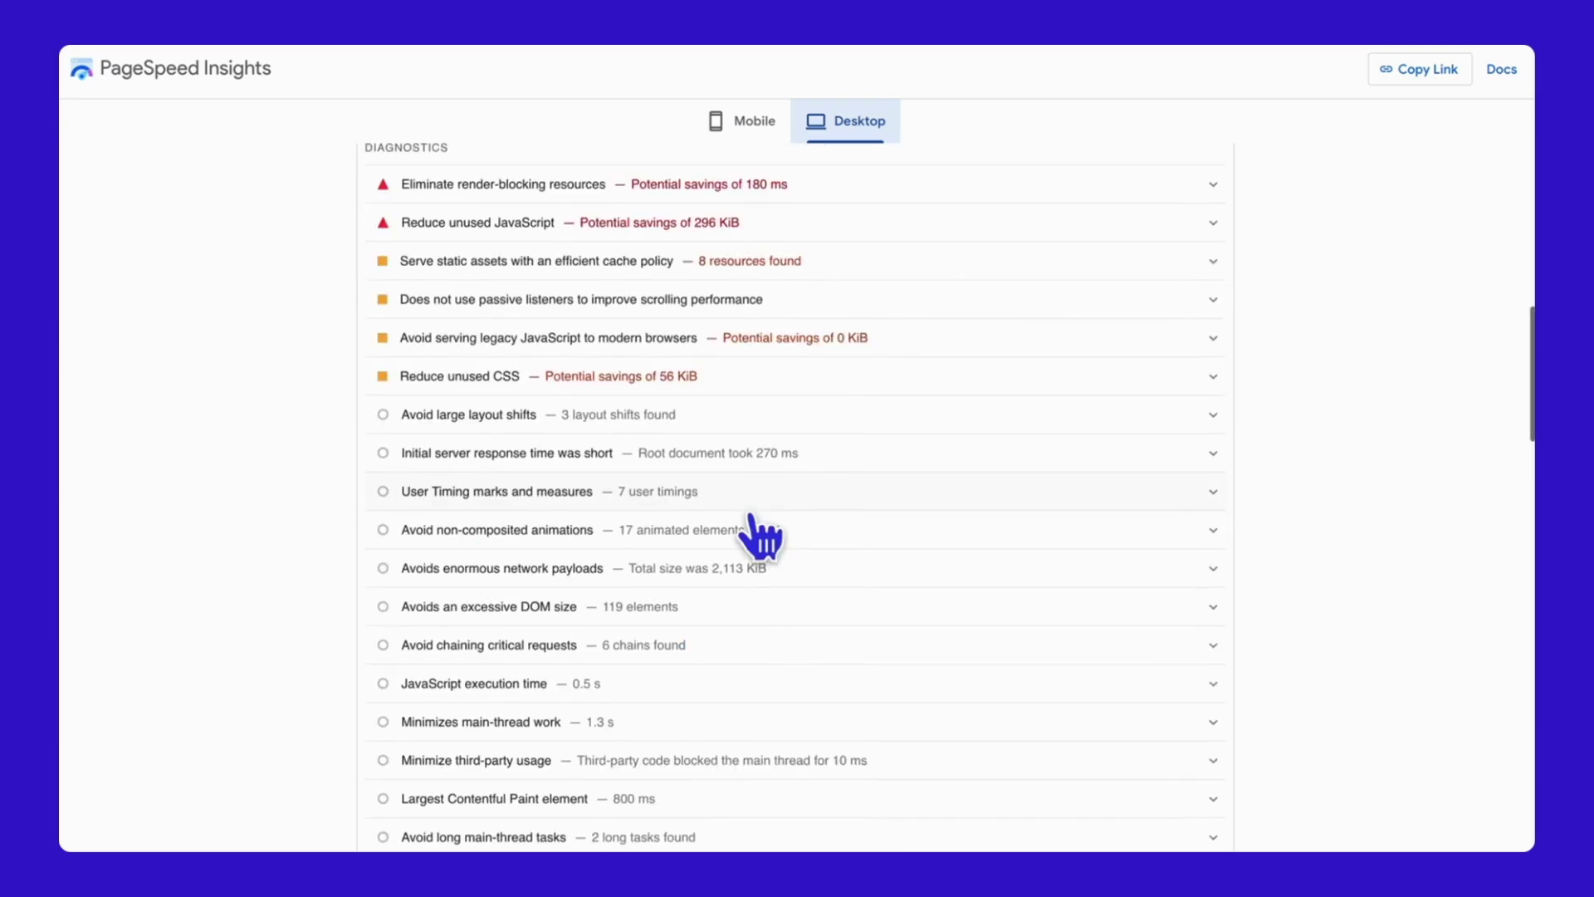
scroll(760, 535, down, 15)
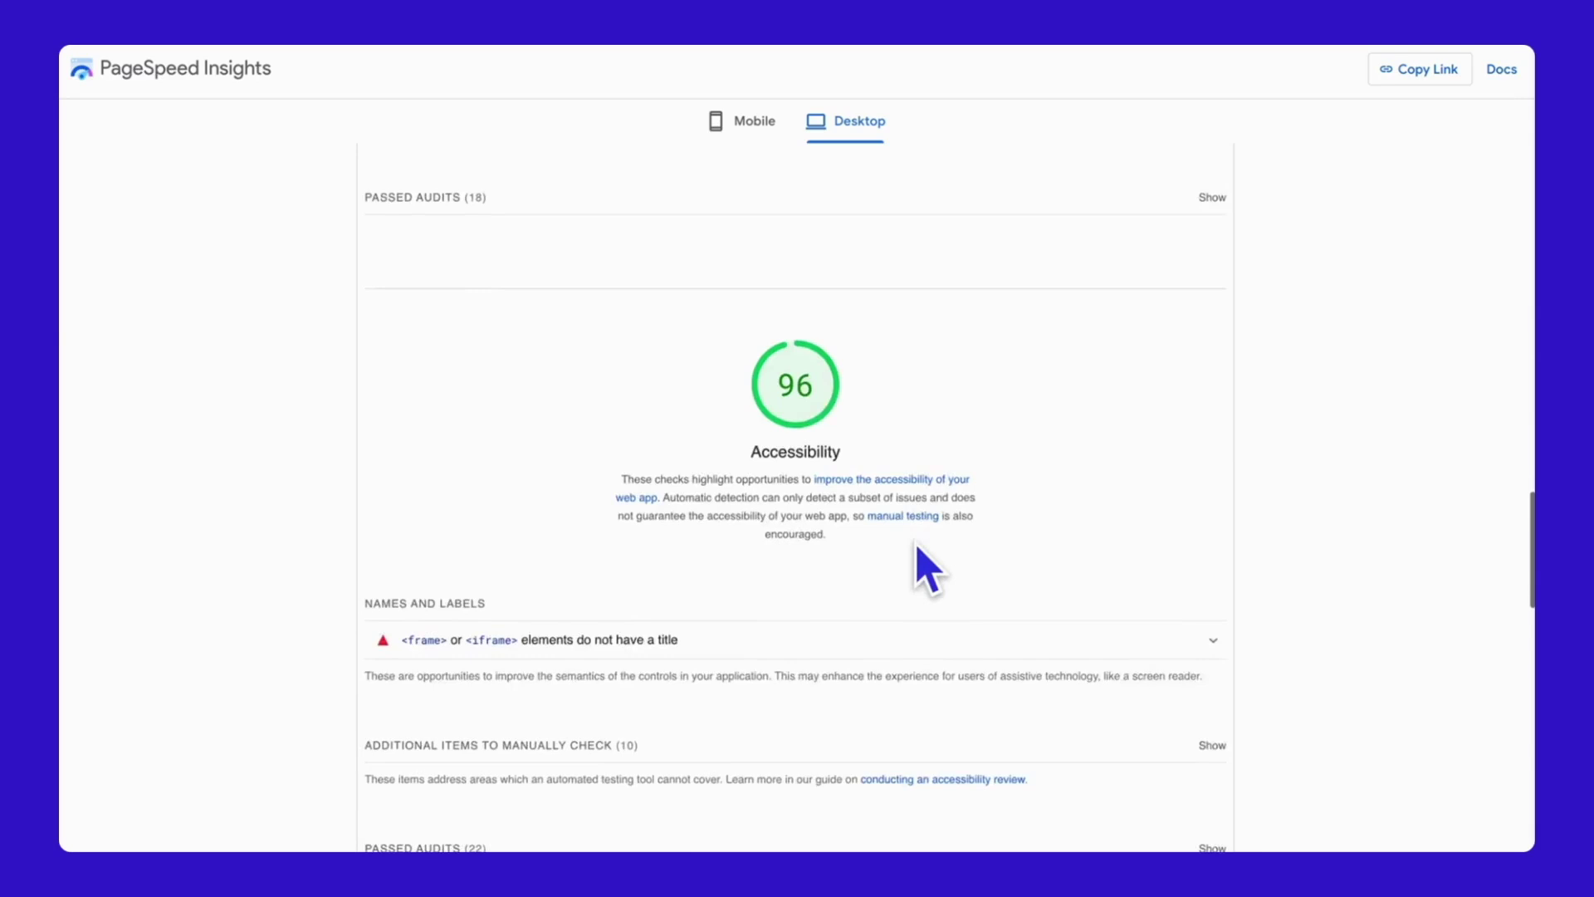
scroll(917, 547, down, 15)
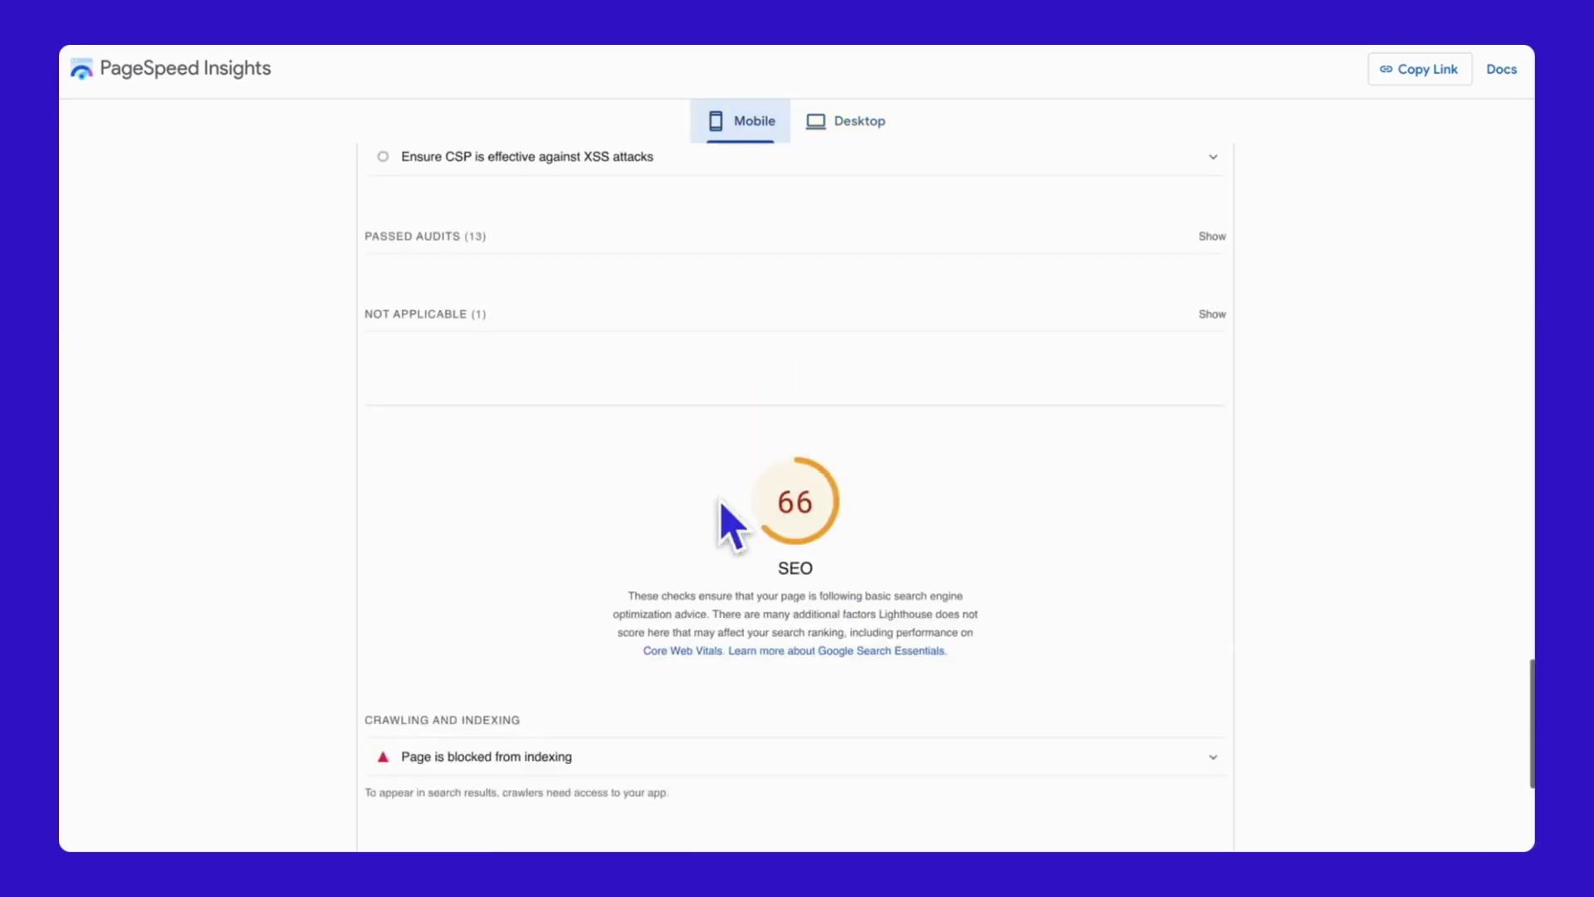
scroll(729, 523, up, 20)
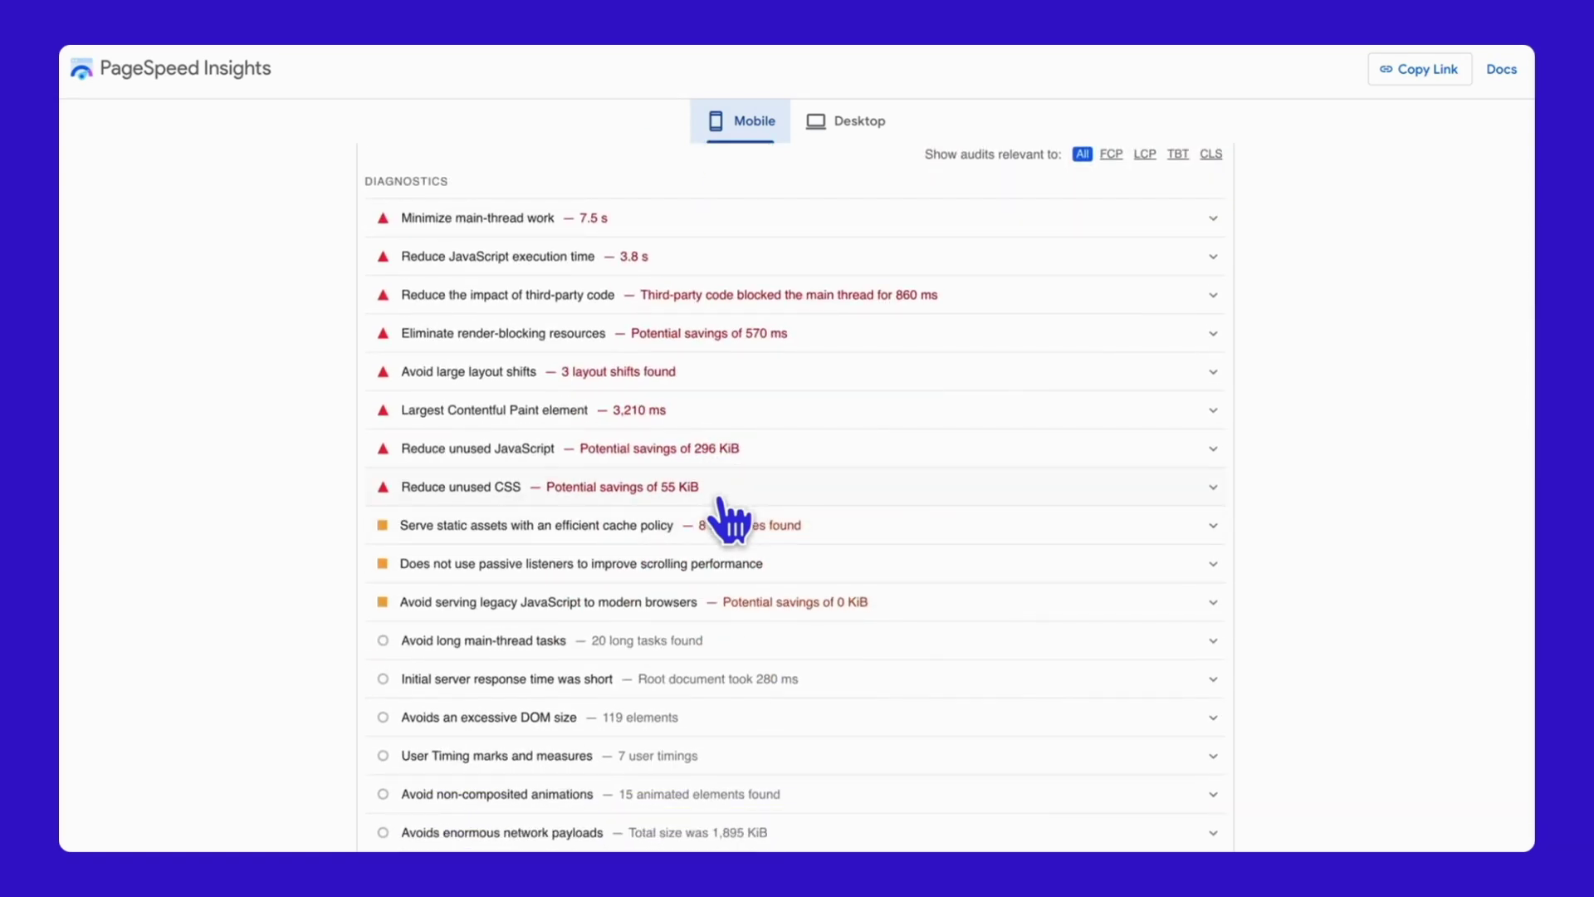
scroll(554, 353, up, 20)
scroll(536, 435, up, 15)
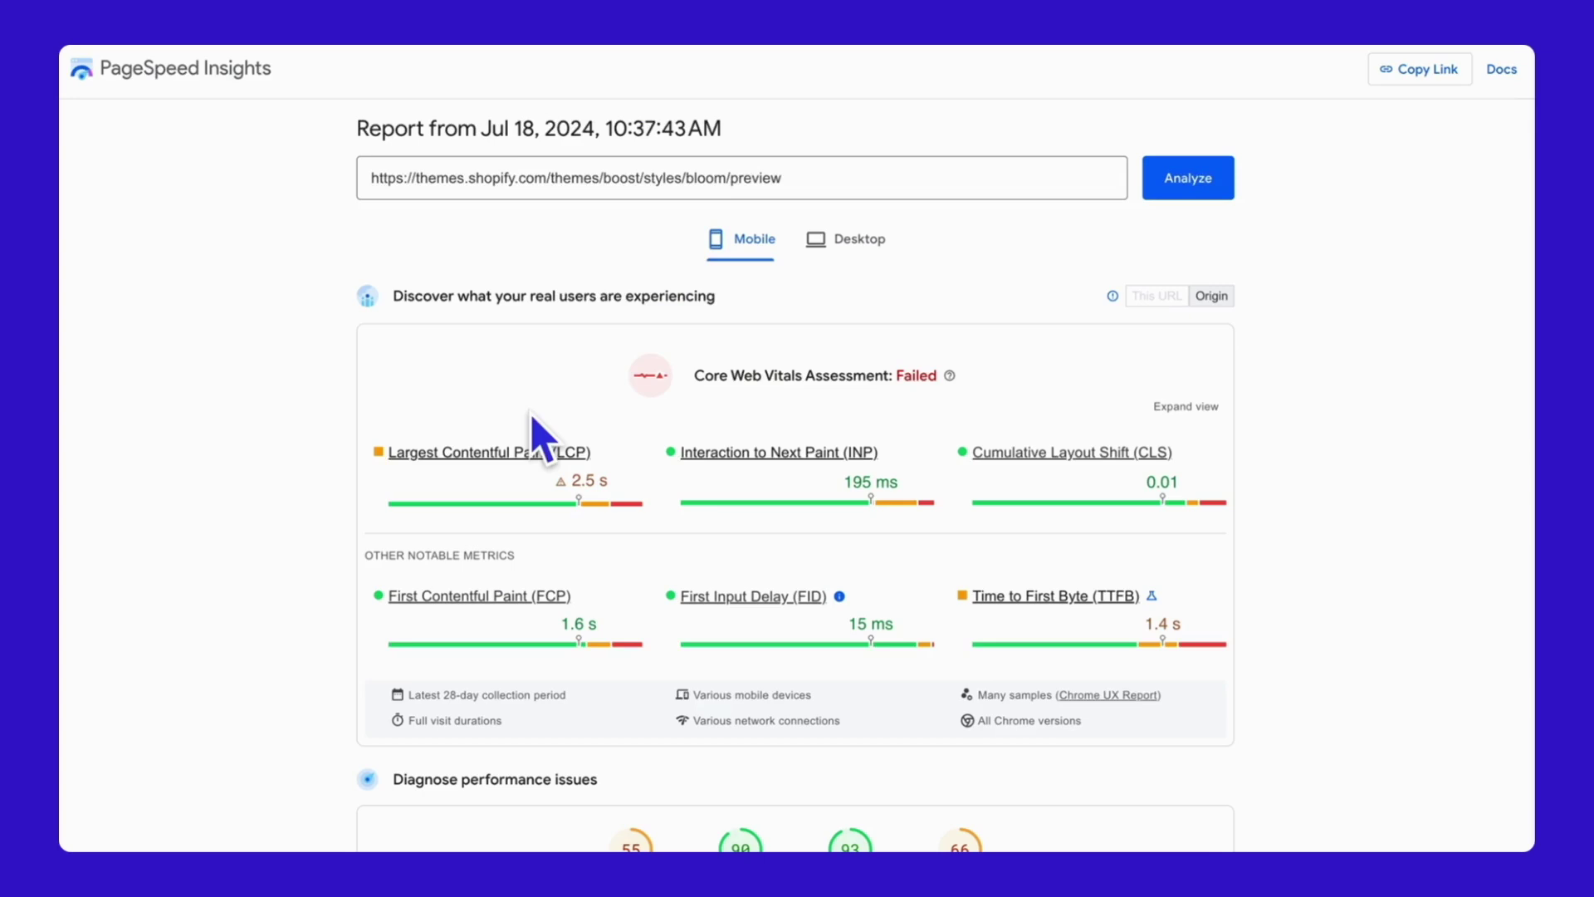